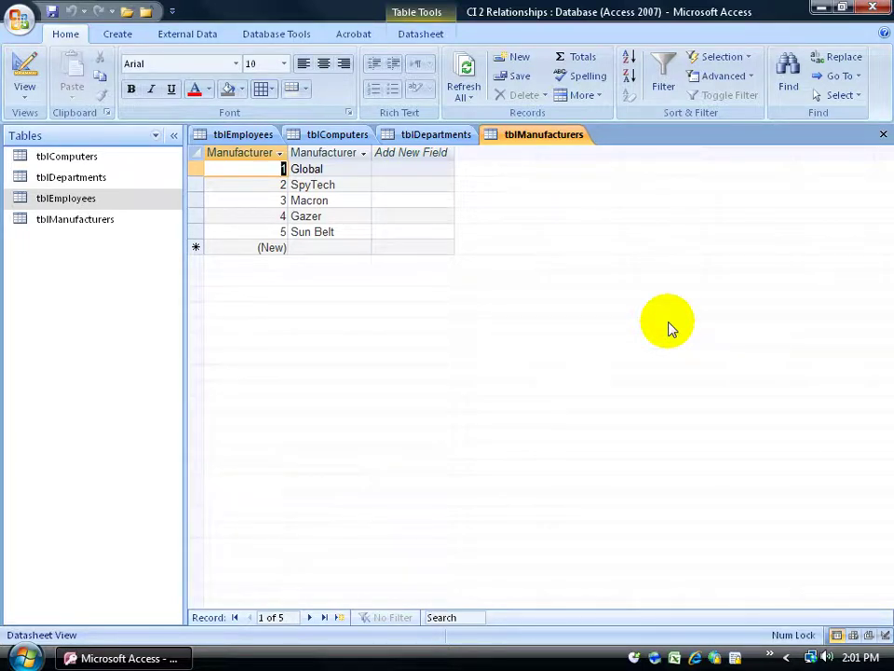
Look over the database's four tables: tblComputers, tblDepartments, tblEmployees and tblManufacturers.
left_click(82, 160)
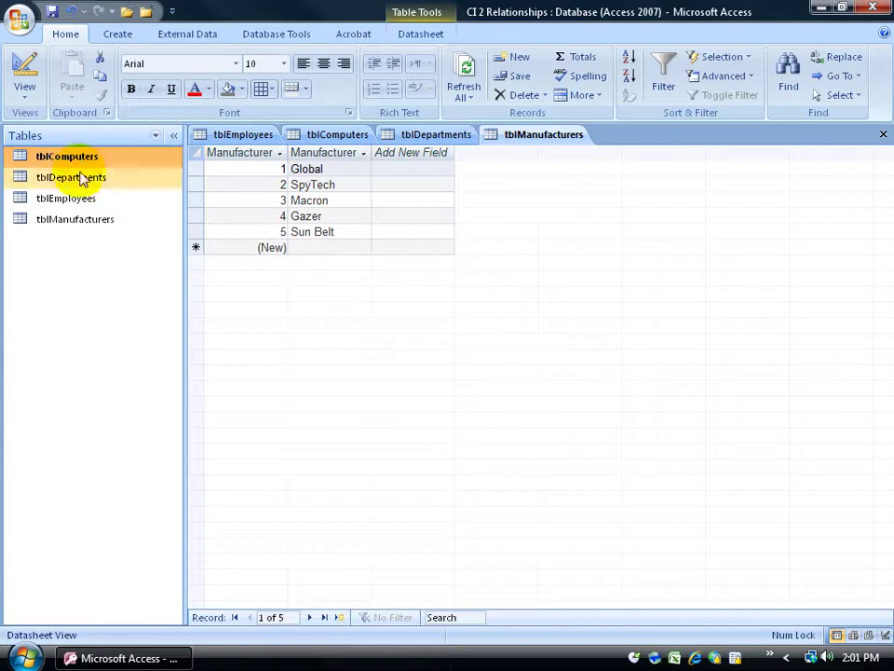
left_click(80, 203)
left_click(81, 178)
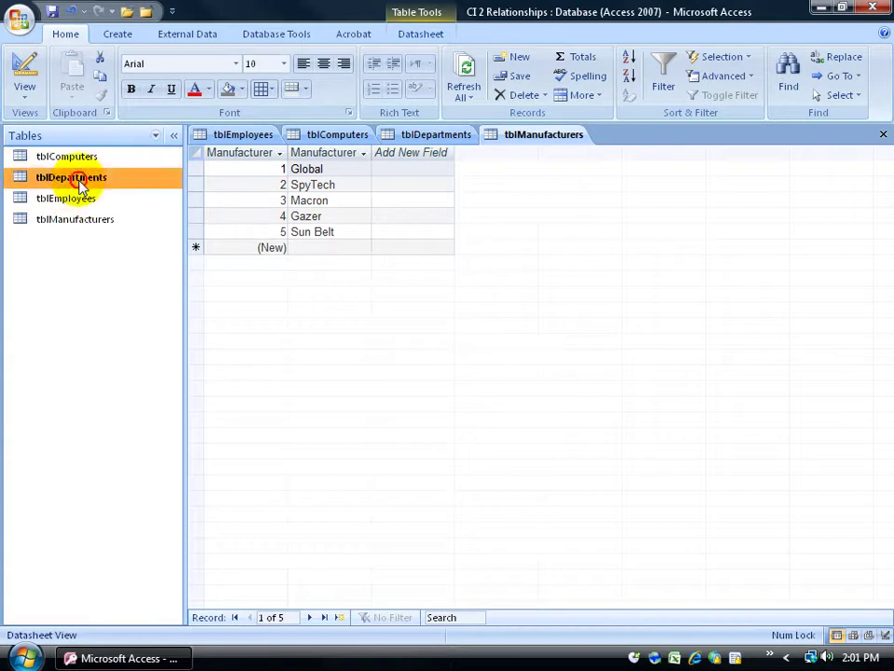
left_click(80, 218)
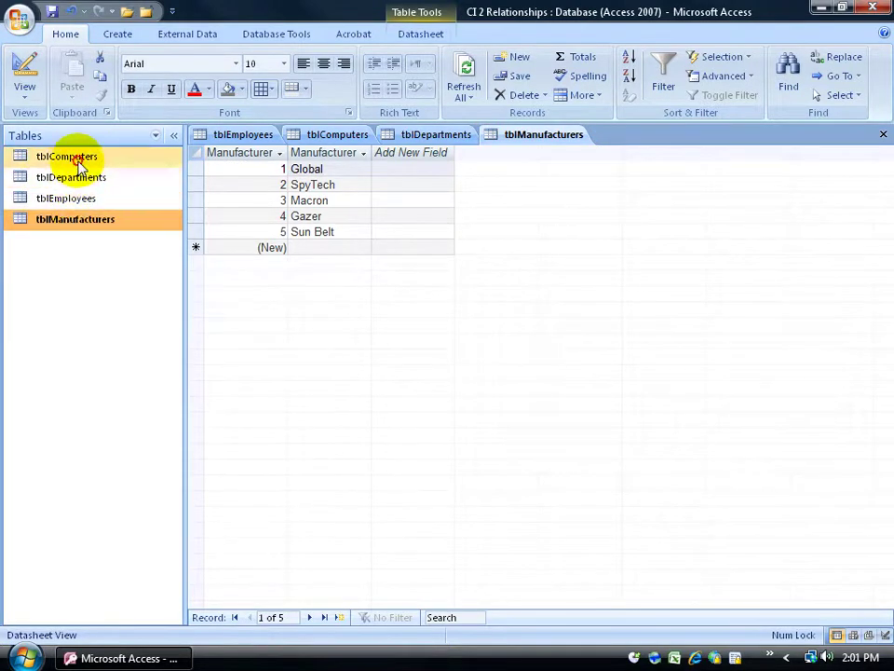
left_click(78, 161)
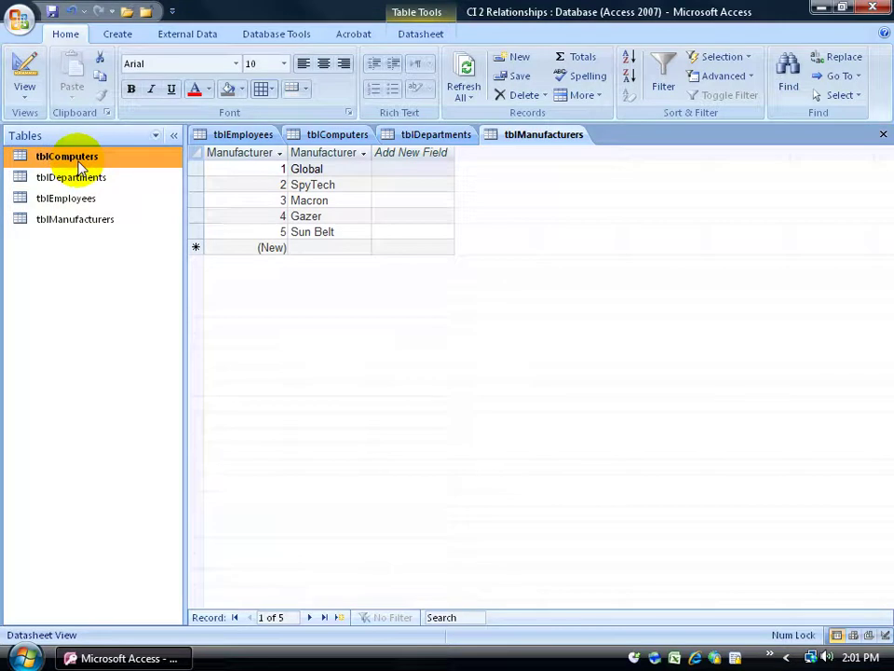
left_click(102, 177)
left_click(94, 217)
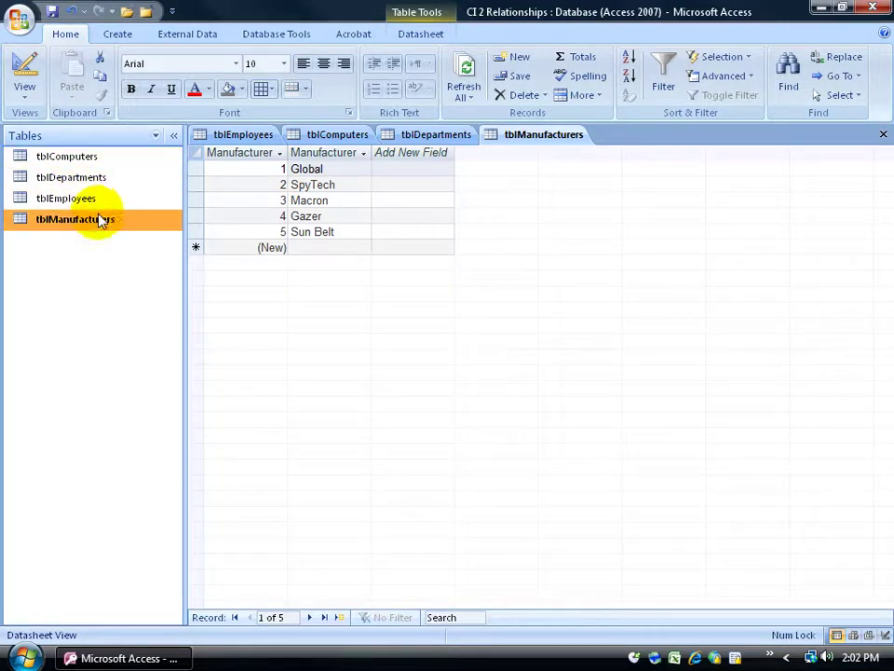
left_click(93, 158)
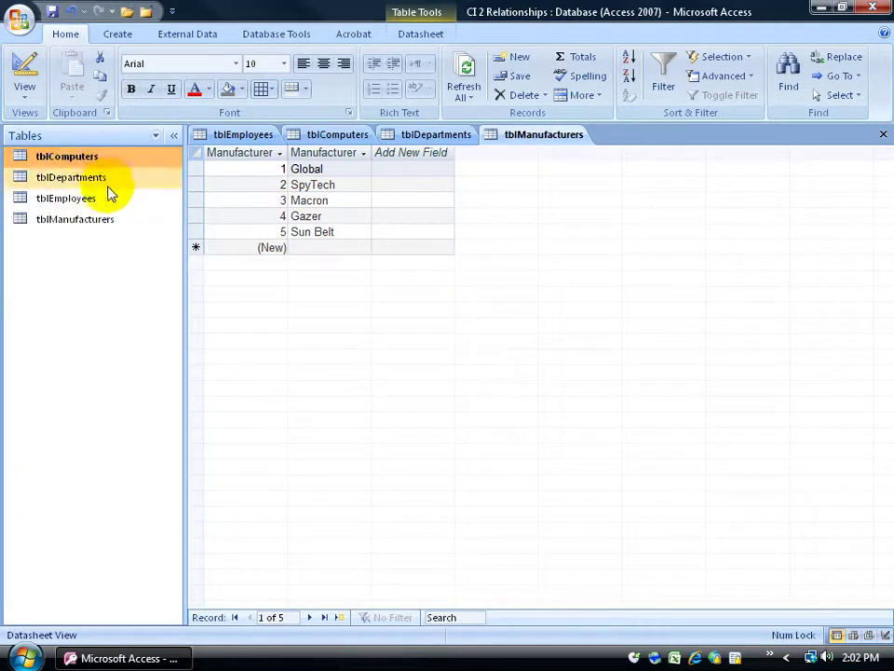
left_click(90, 201)
left_click(94, 178)
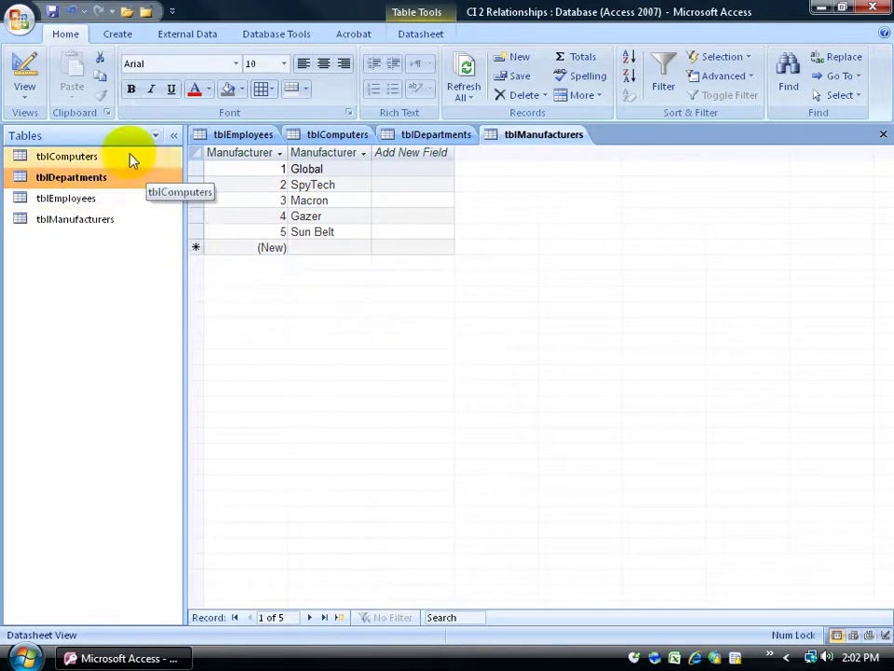
left_click(100, 222)
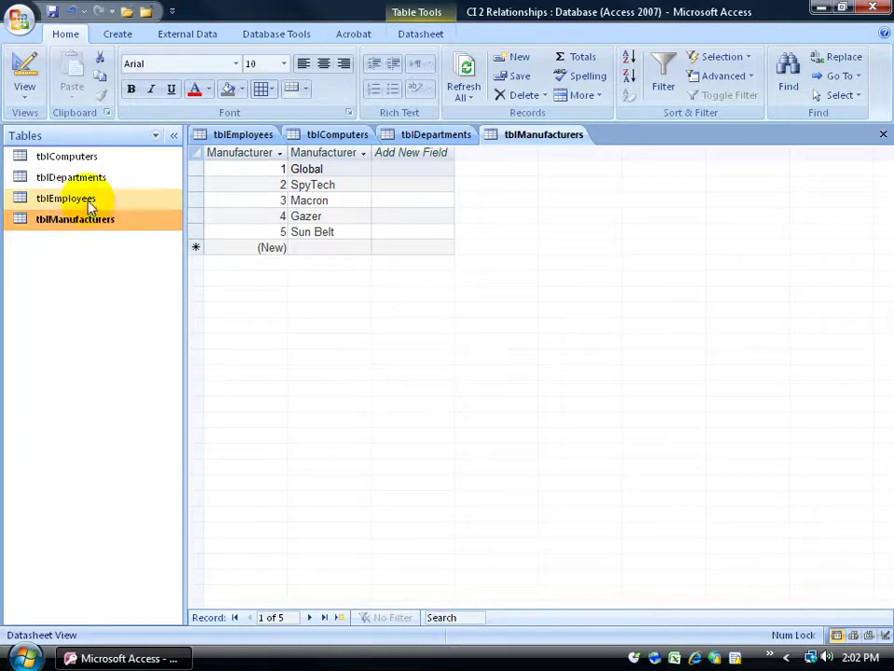
left_click(89, 201)
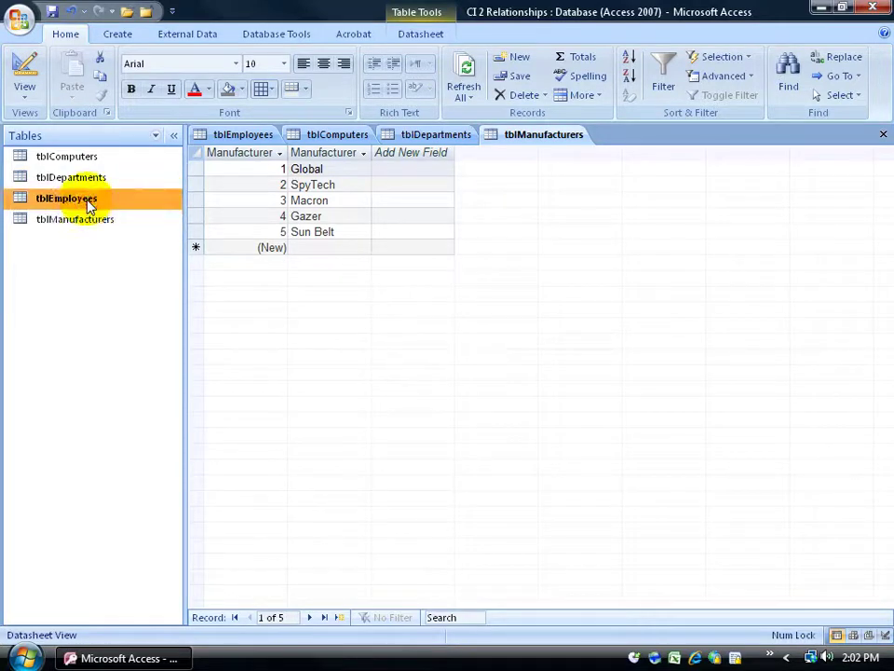
left_click(87, 182)
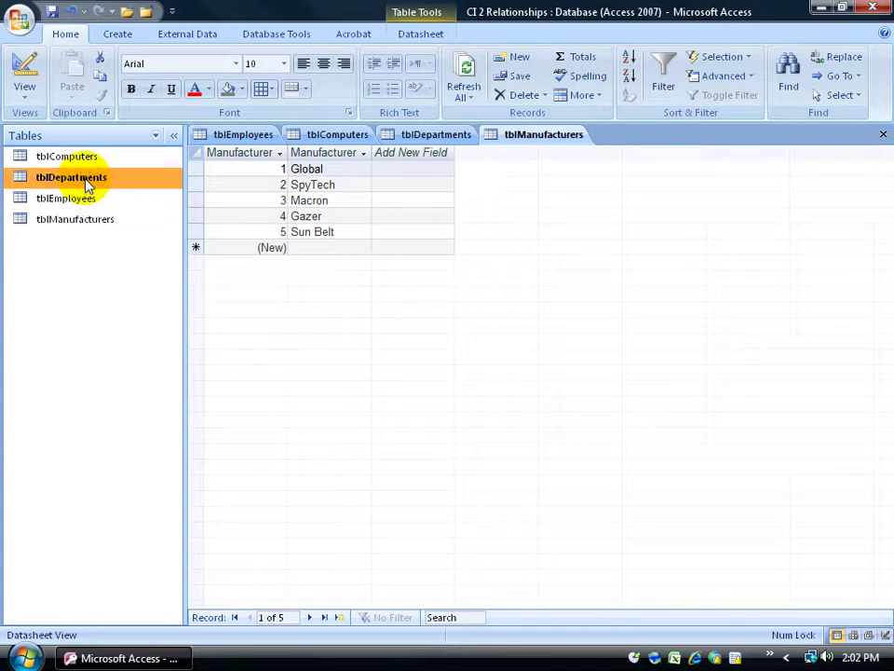
left_click(88, 158)
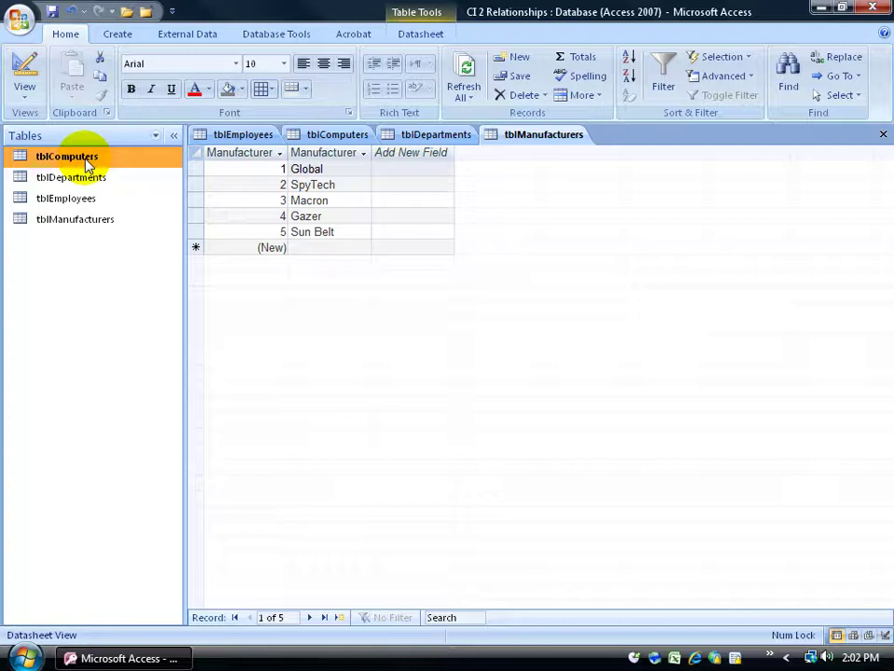
Close all open tables and open the Relationships window.
key("F6")
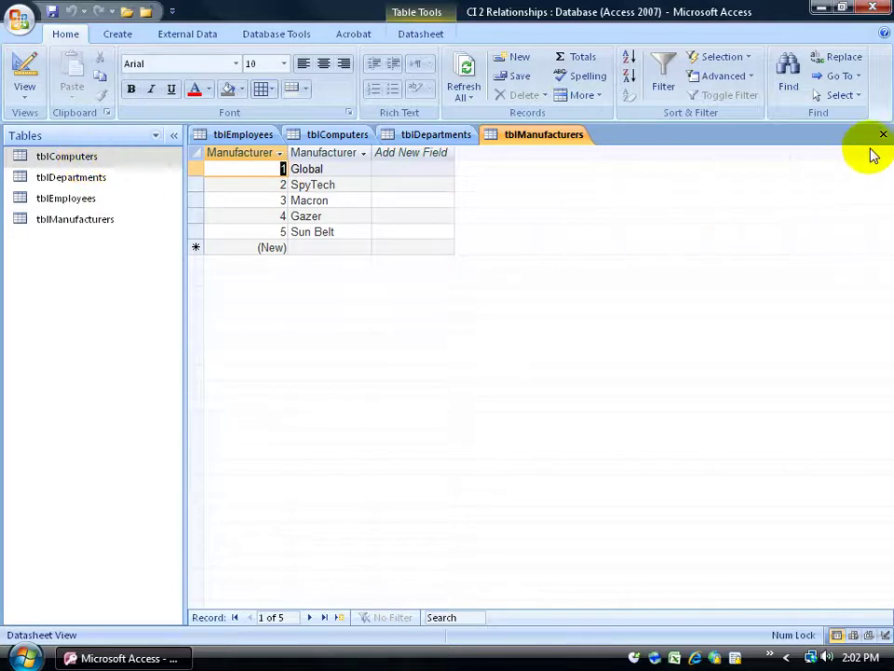
right_click(540, 134)
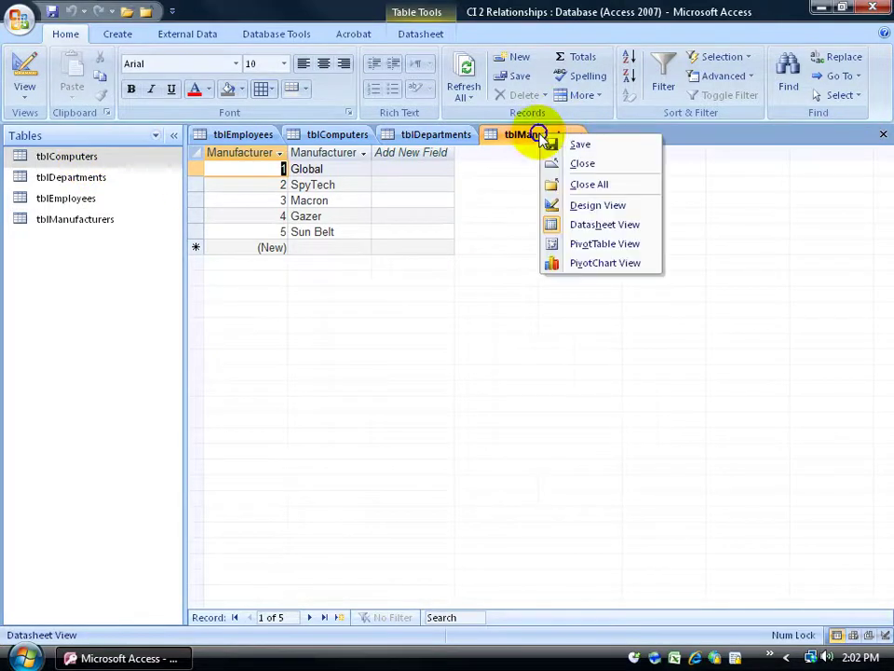
left_click(557, 185)
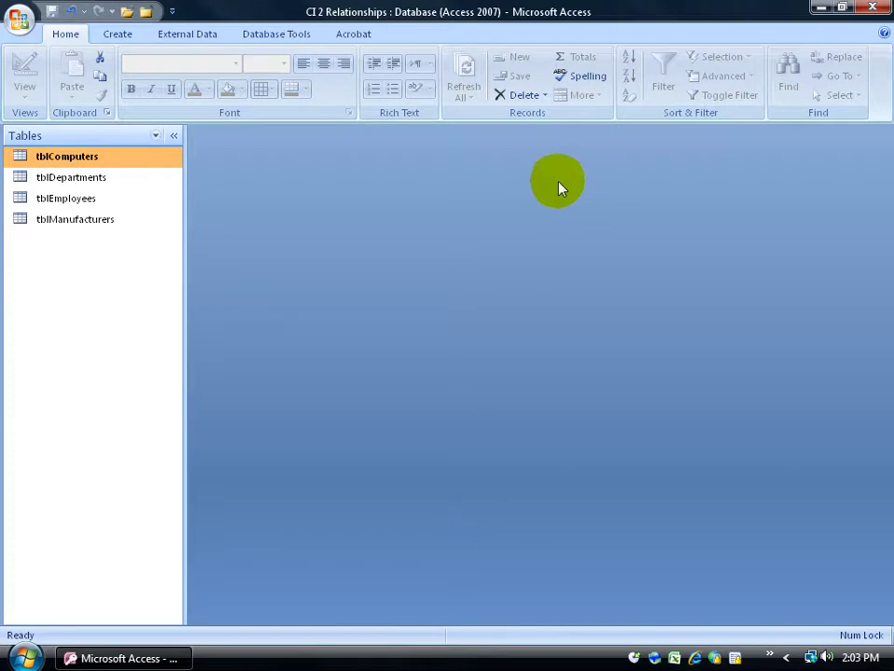
left_click(286, 35)
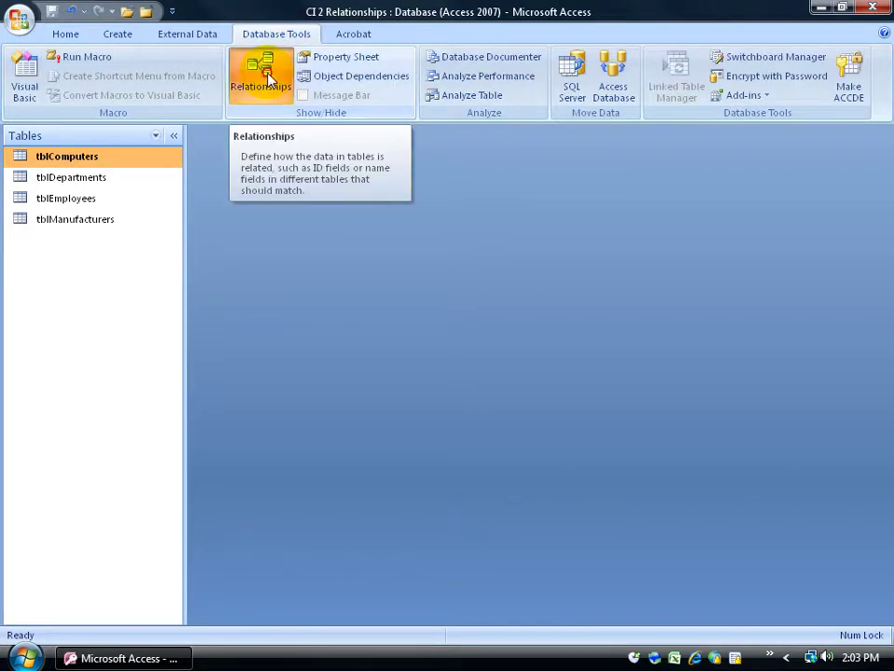
left_click(269, 80)
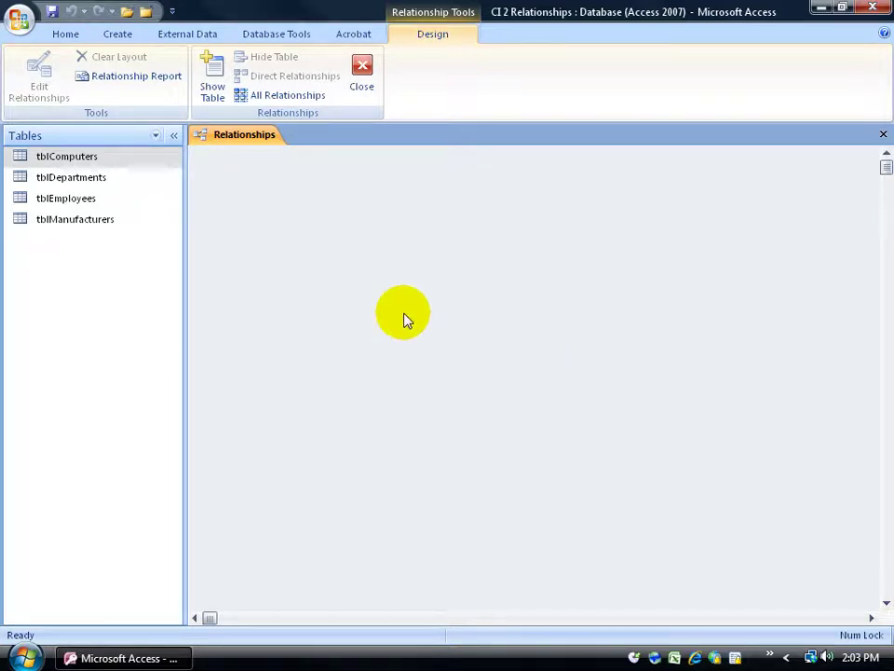
left_click(93, 178)
left_click(87, 198)
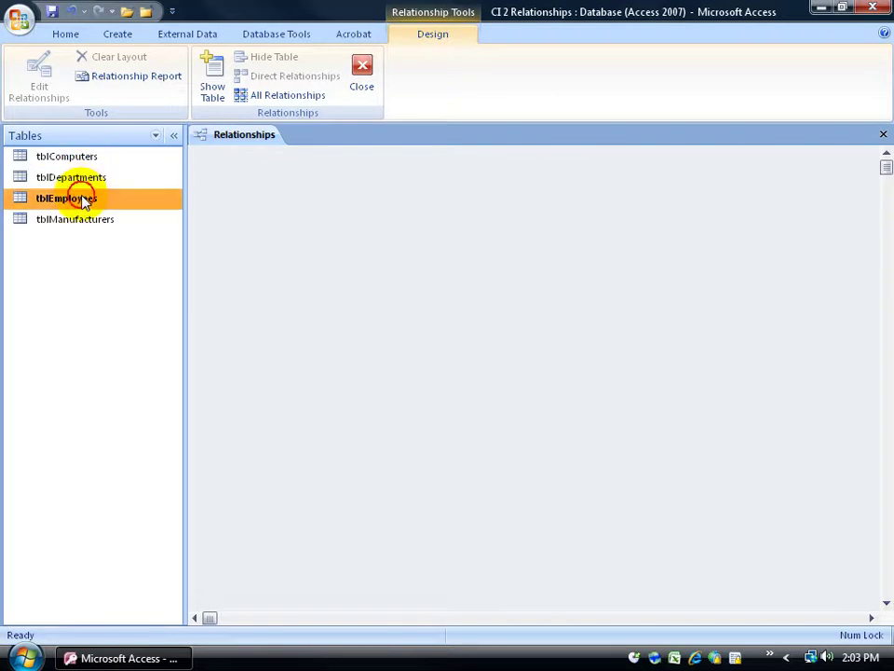
left_click(86, 222)
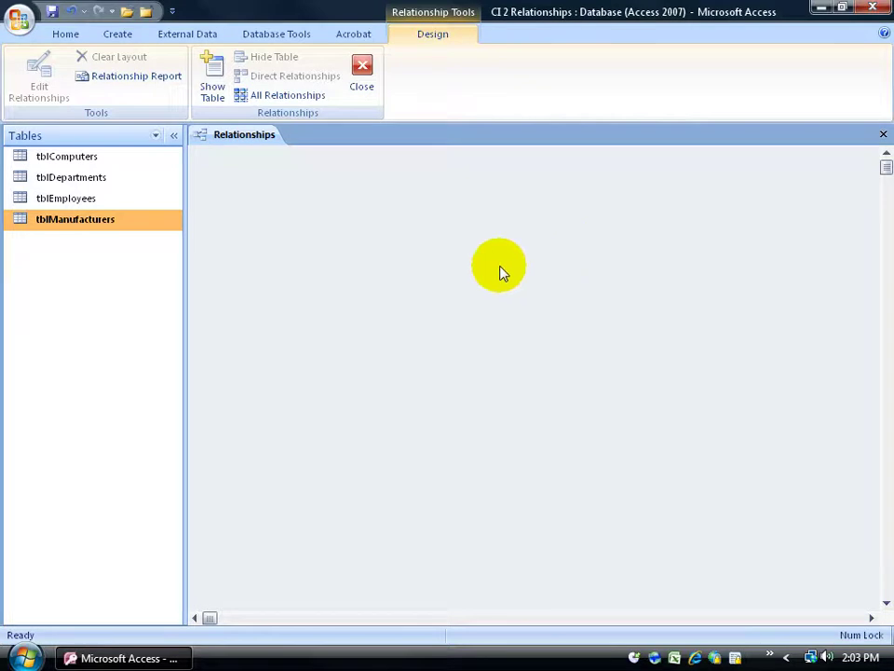
right_click(501, 269)
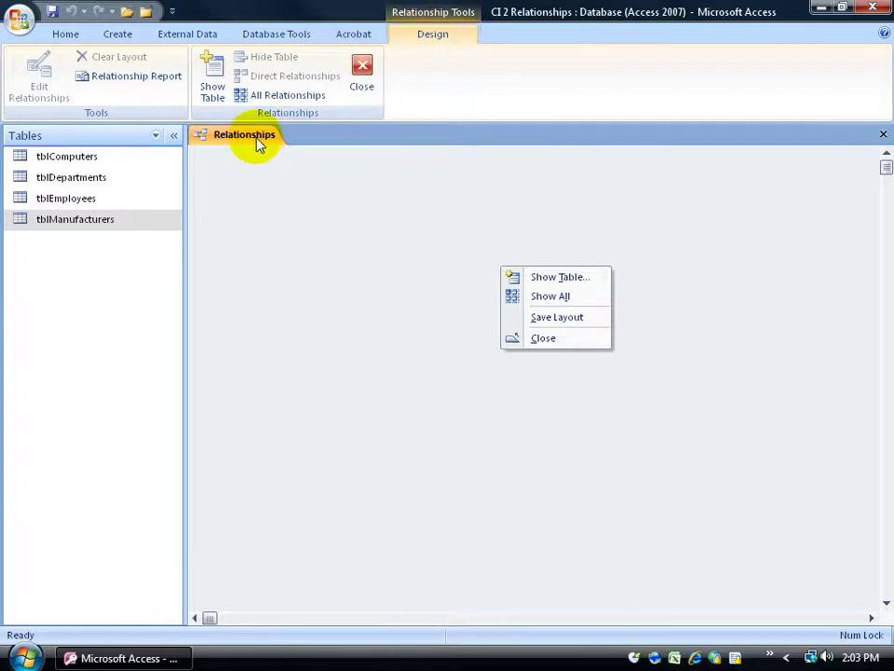
left_click(211, 79)
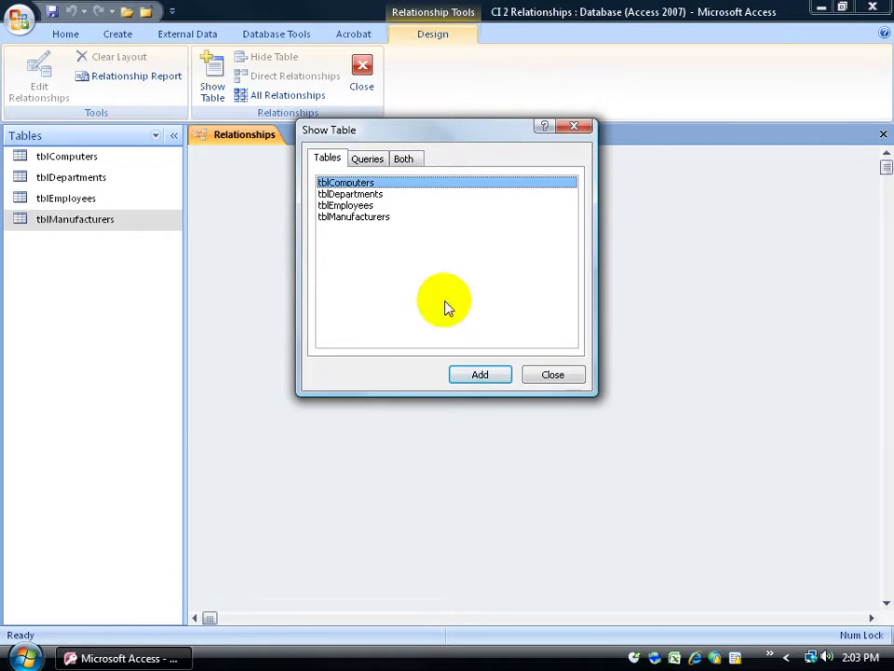
left_click(552, 376)
Add tblComputers and tblDepartments to the relationships layout, moving the Show Table dialog clear of the field lists.
right_click(514, 294)
left_click(525, 304)
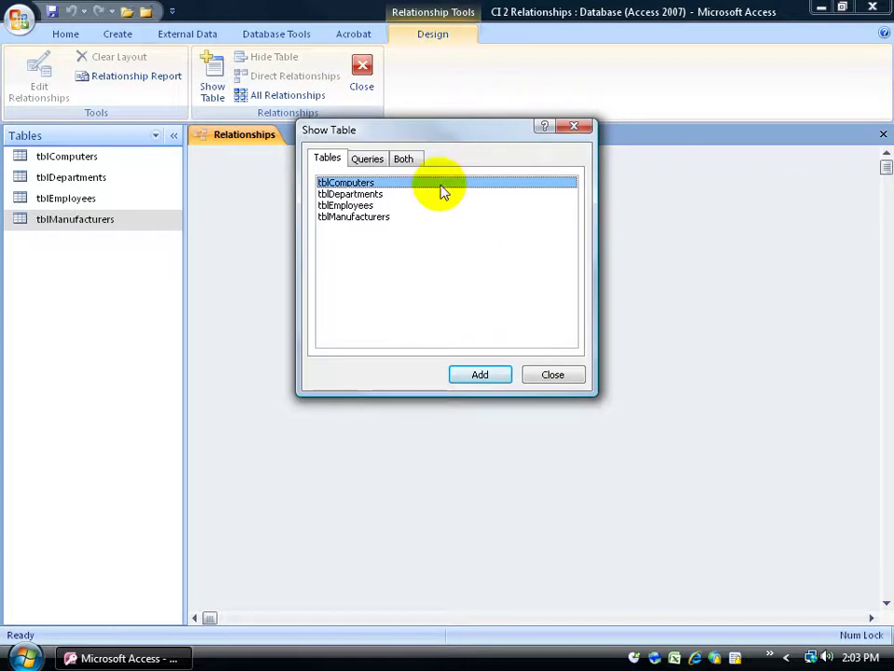
double_click(351, 184)
left_click(401, 130)
left_click_drag(400, 130, 471, 299)
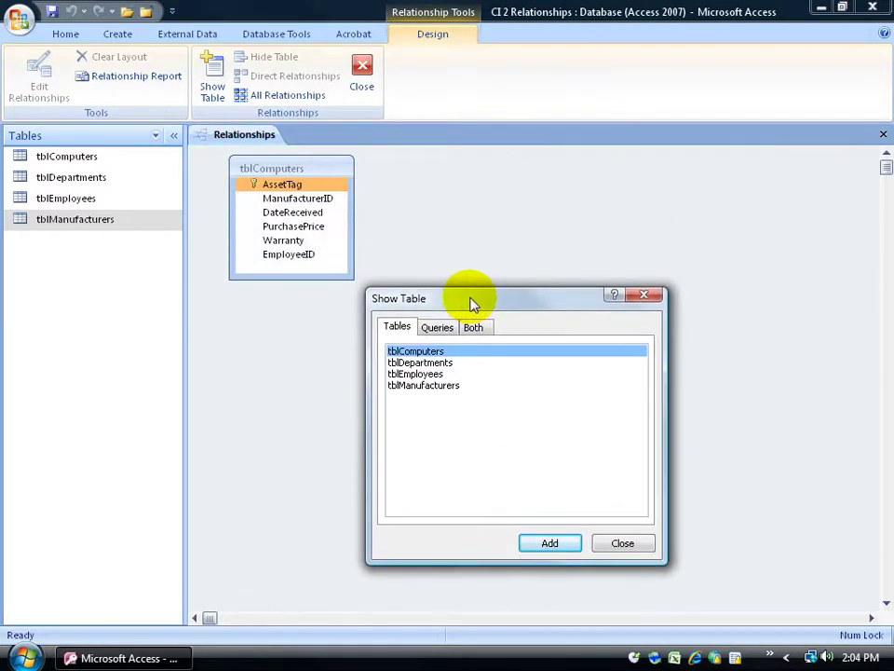
double_click(422, 363)
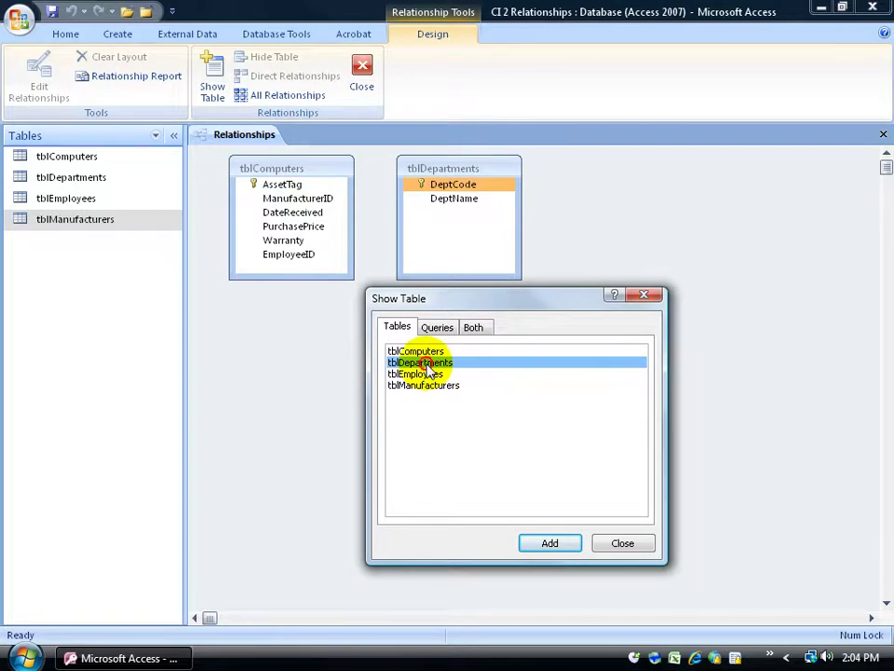
Add tblDepartments to the layout a second time, and add all four tables together in one go.
double_click(426, 365)
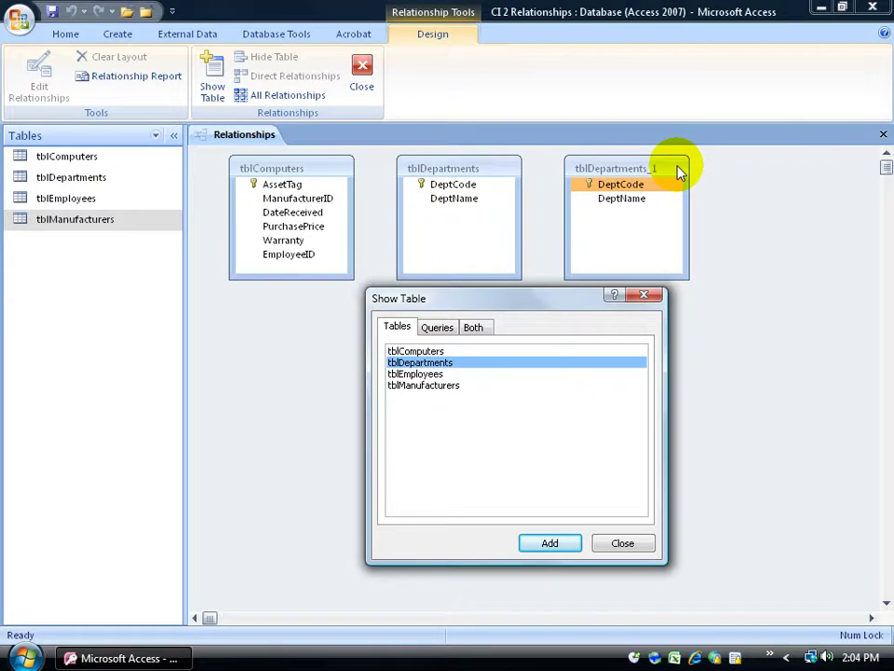
left_click(641, 174)
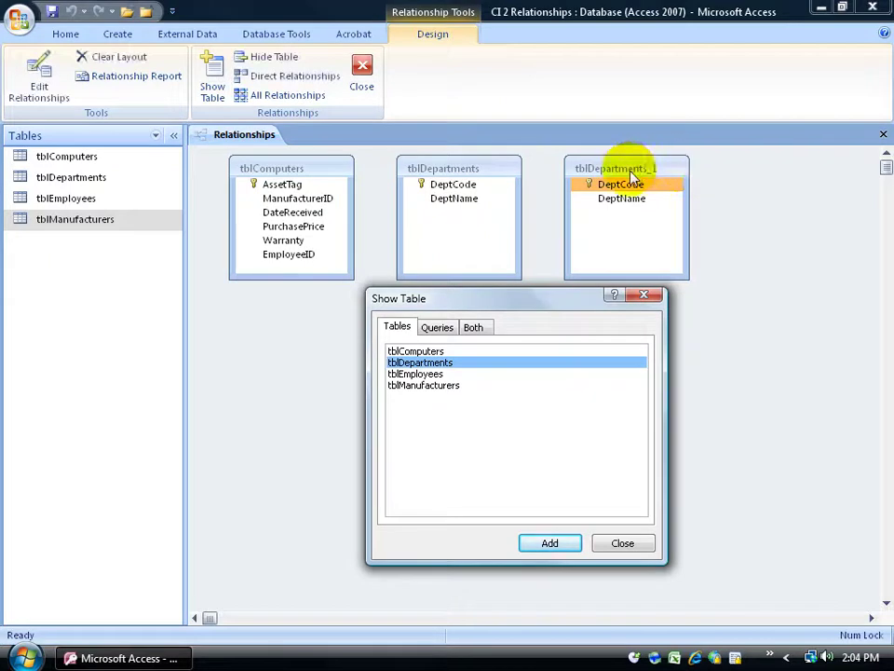
left_click(438, 353)
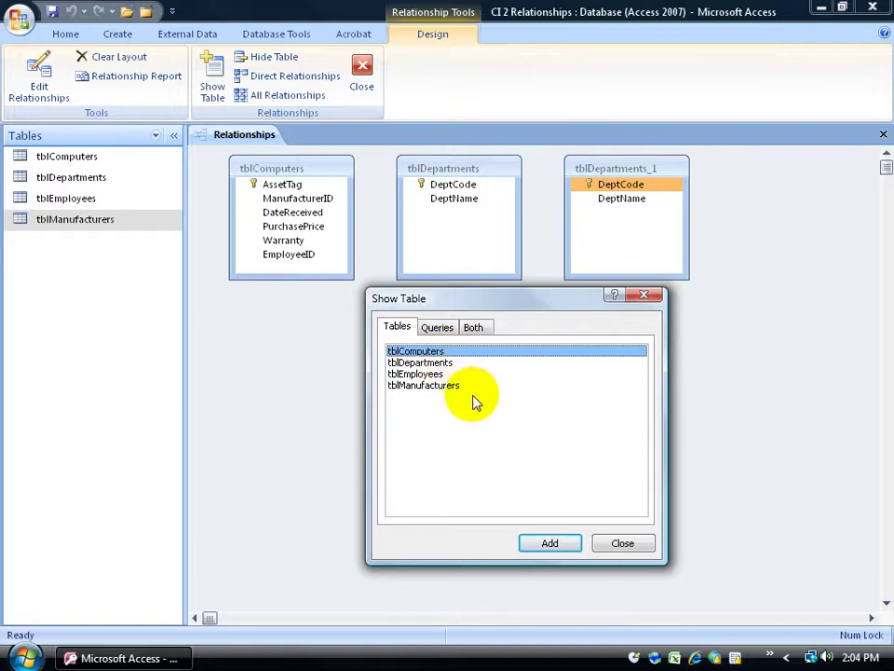
left_click(449, 385, "shift")
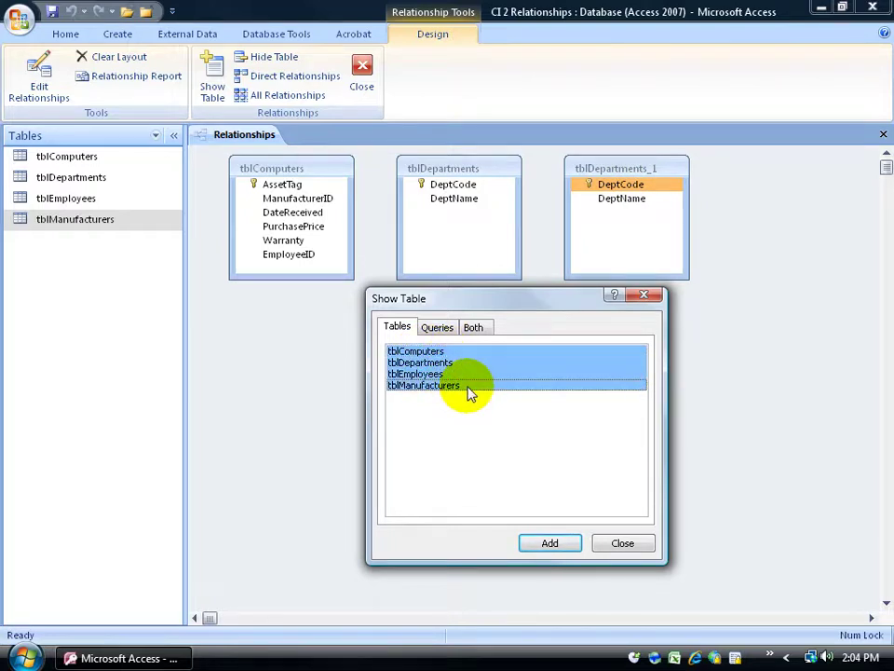
left_click(548, 540)
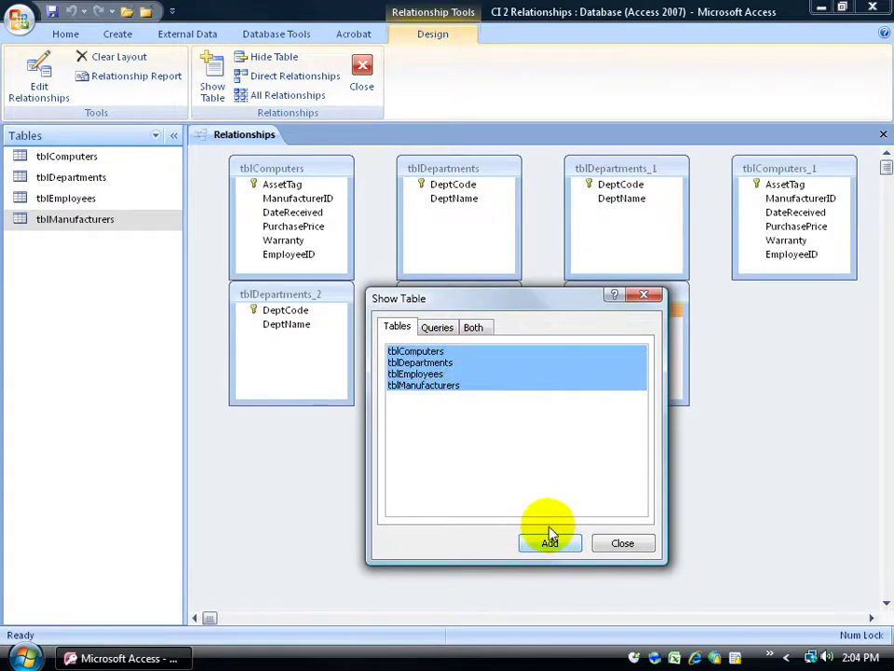
left_click(623, 543)
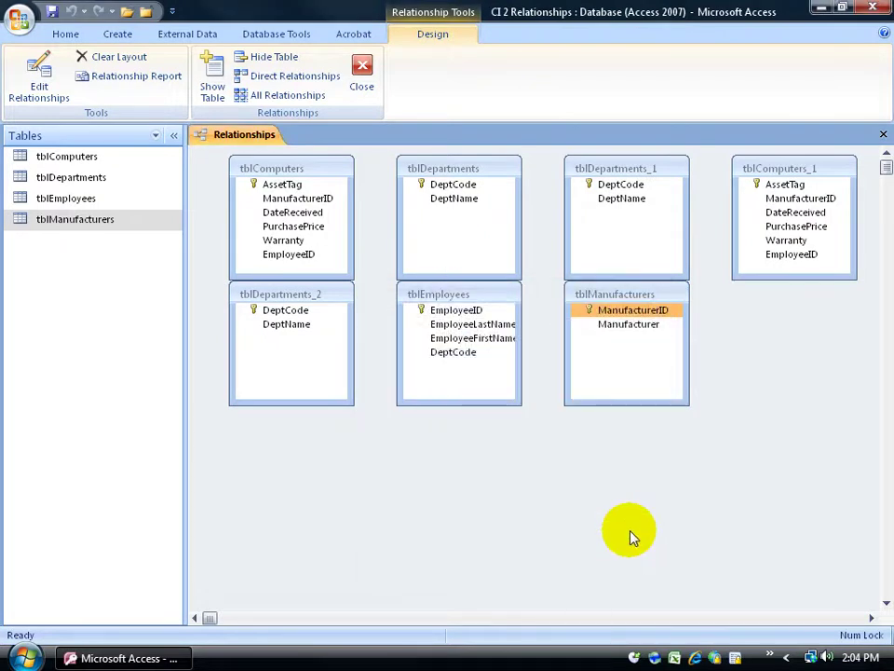
Remove the duplicate tables tblDepartments_2, tblDepartments_1 and tblComputers_1 from the relationships layout.
right_click(318, 303)
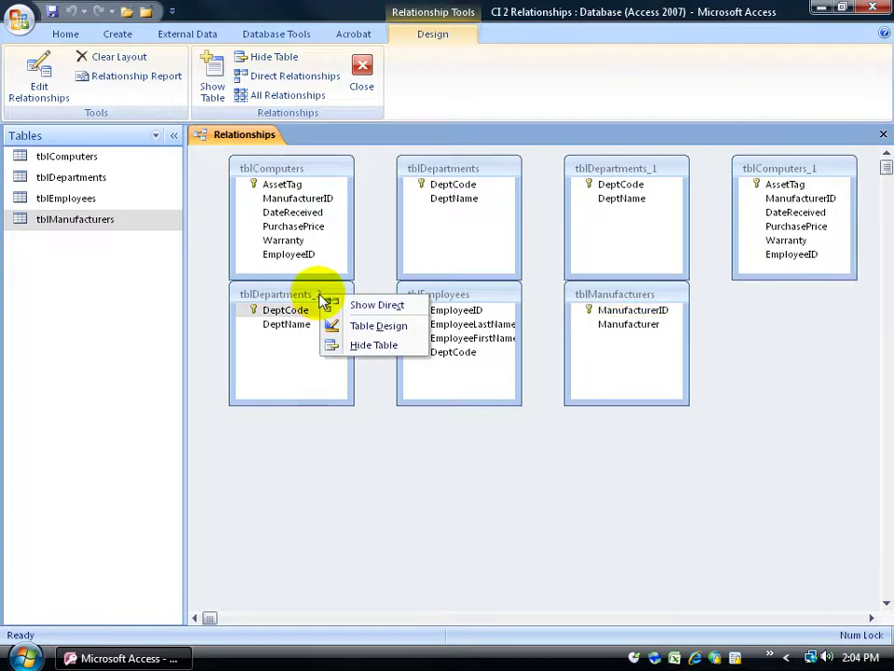
left_click(365, 346)
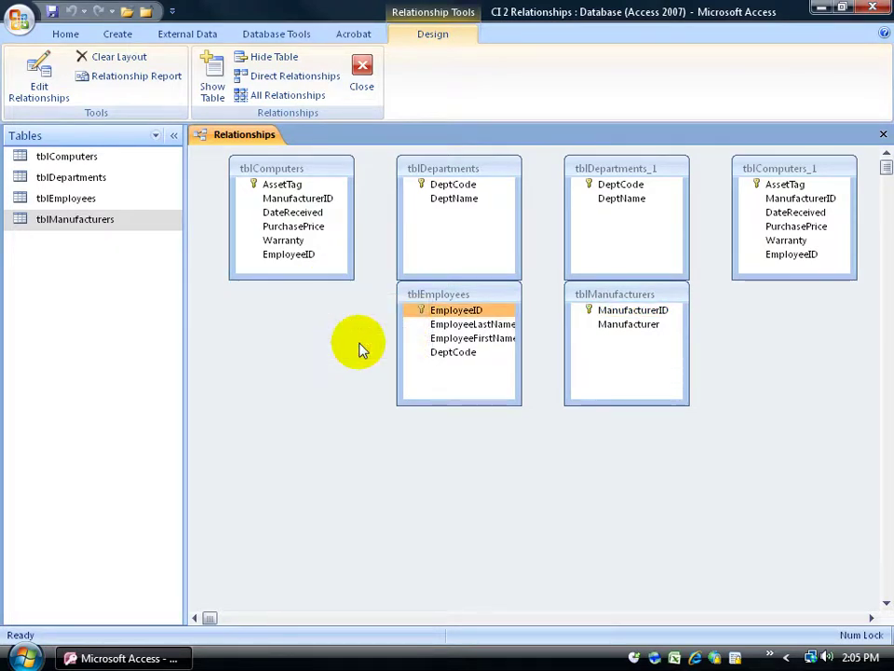
left_click(606, 177)
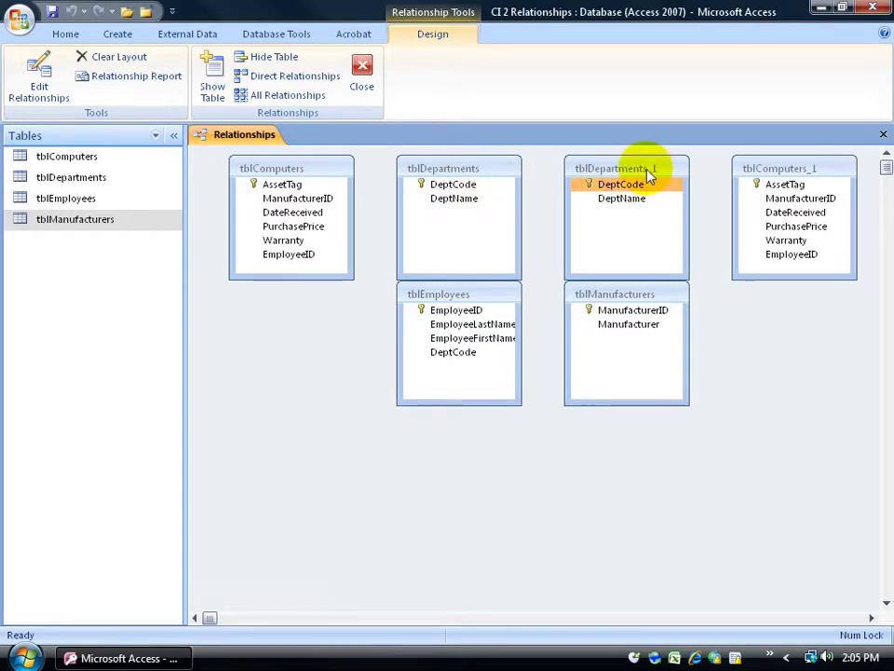
key("Delete")
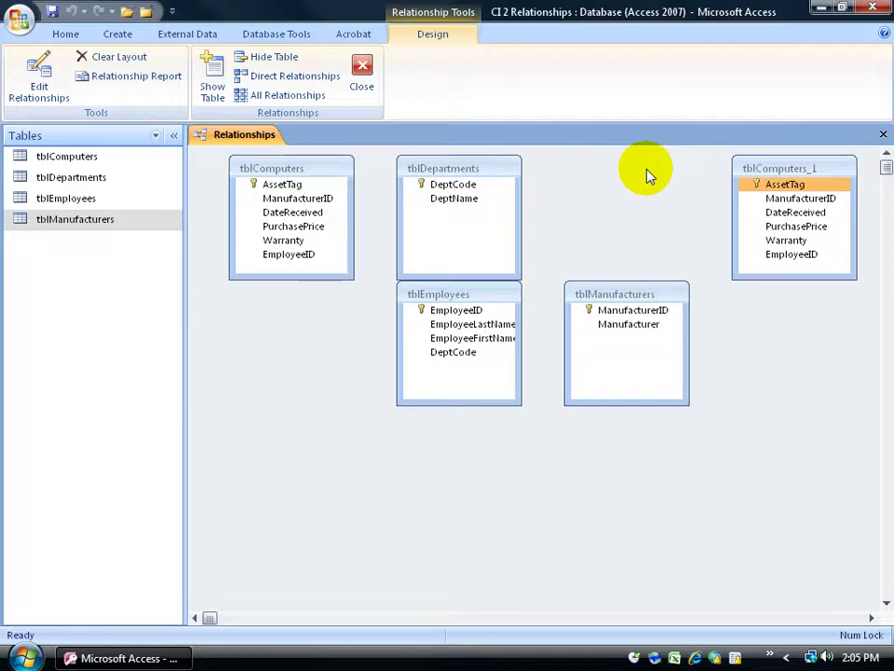
left_click(814, 170)
key("Delete")
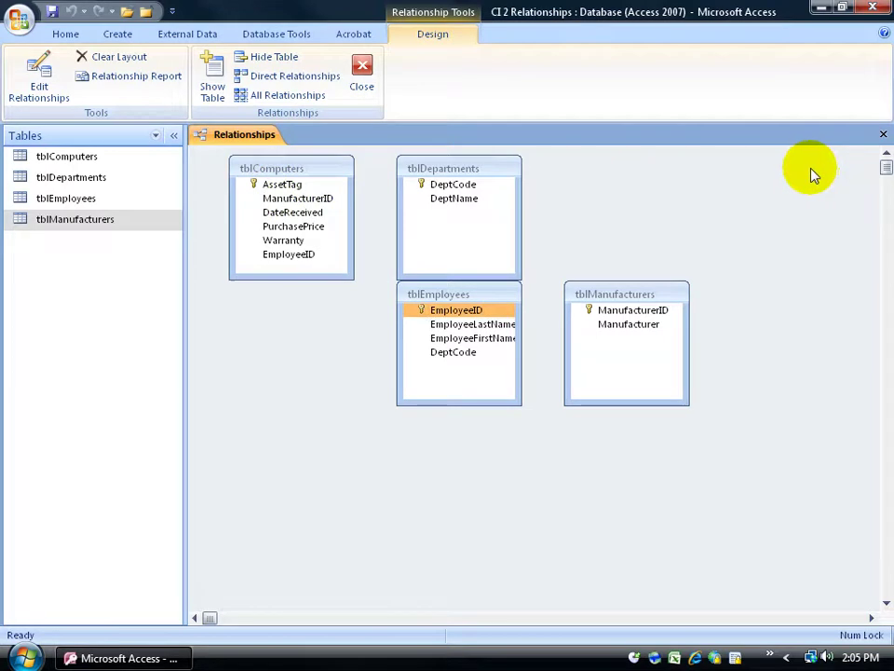
Move tblEmployees and tblManufacturers up into the same row as tblComputers and tblDepartments.
left_click_drag(489, 294, 665, 180)
left_click_drag(639, 296, 810, 186)
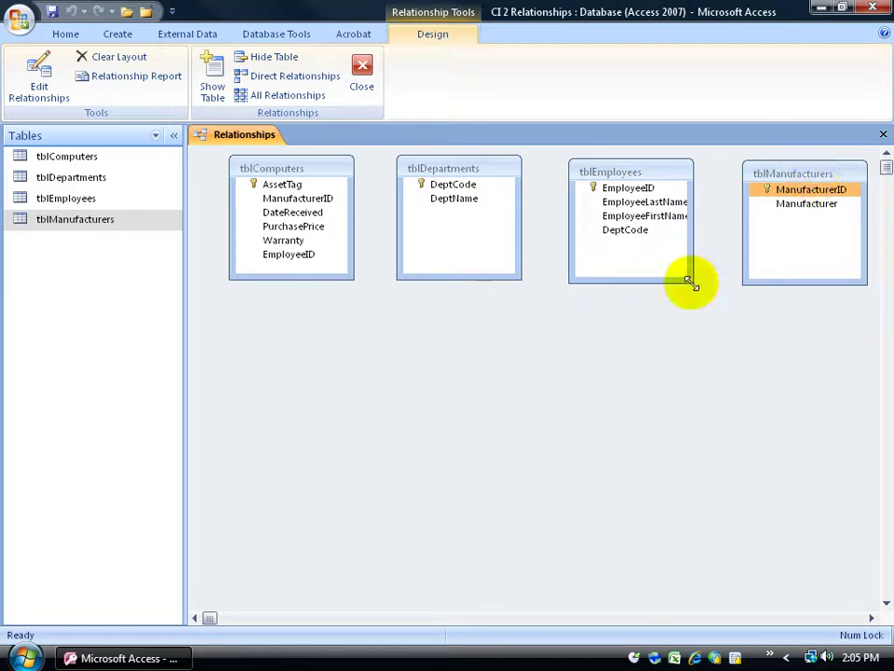
Resize the tblEmployees field list in the relationships layout until all its field names fit in full.
left_click_drag(690, 282, 649, 242)
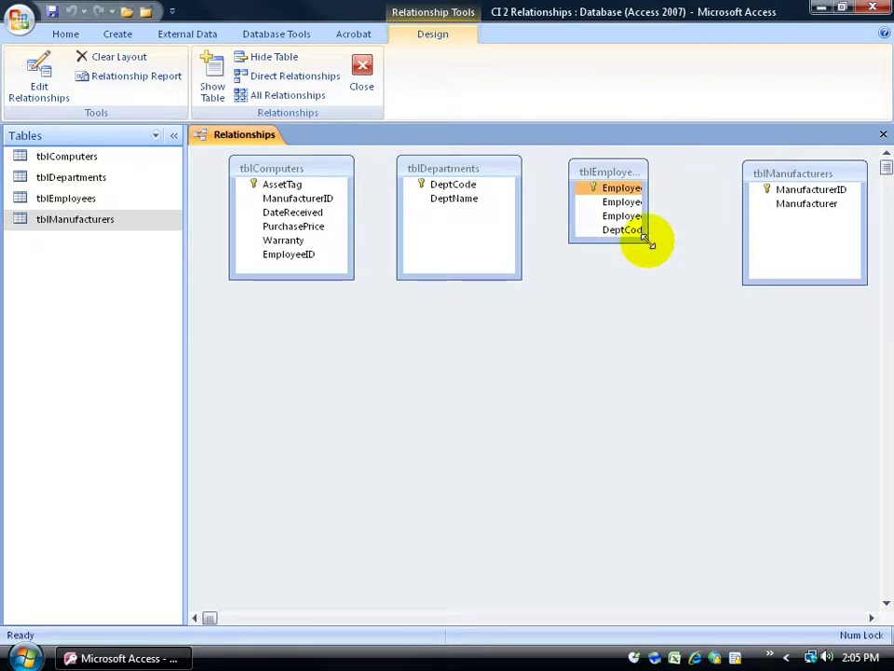
left_click_drag(652, 246, 710, 284)
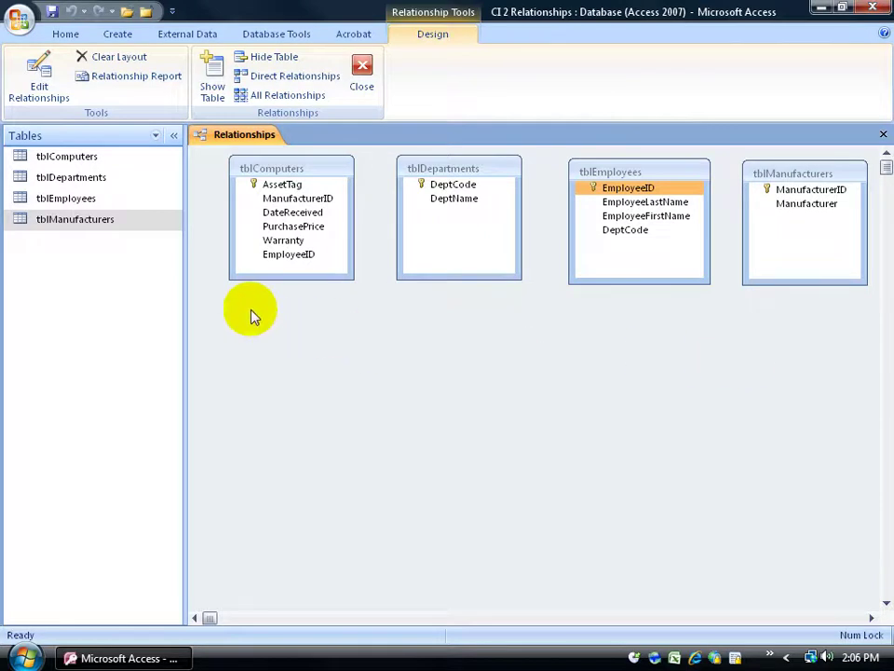
Compare the ManufacturerID and EmployeeID fields in tblComputers with the matching key fields in tblManufacturers and tblEmployees.
left_click(294, 227)
left_click(311, 202)
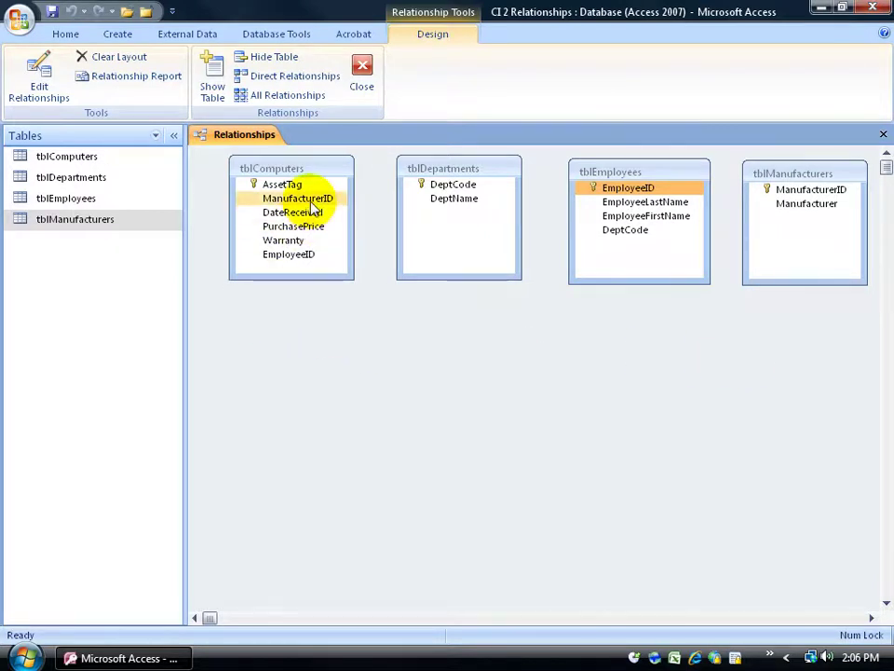
left_click(312, 204)
left_click_drag(316, 208, 790, 198)
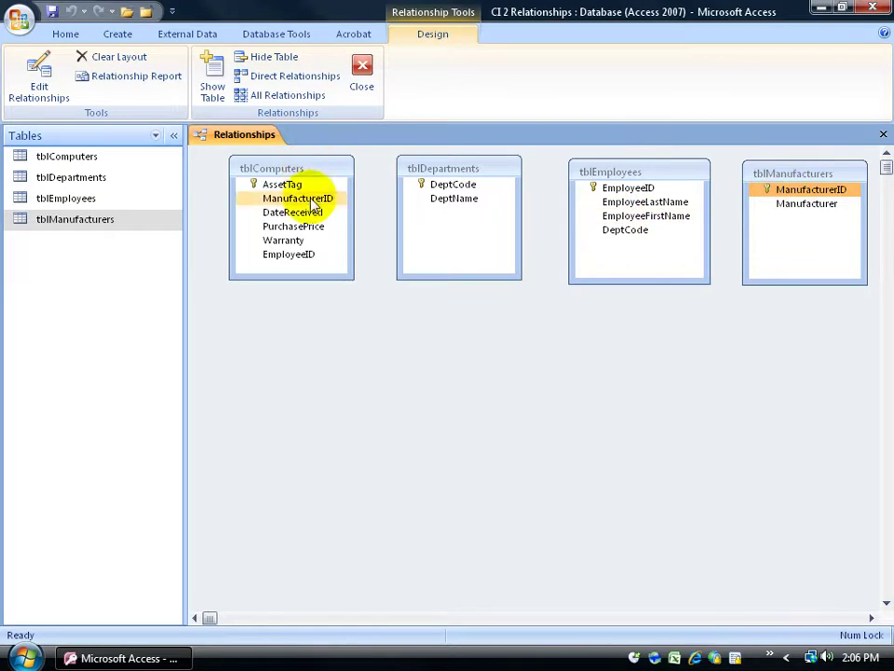
left_click(306, 254)
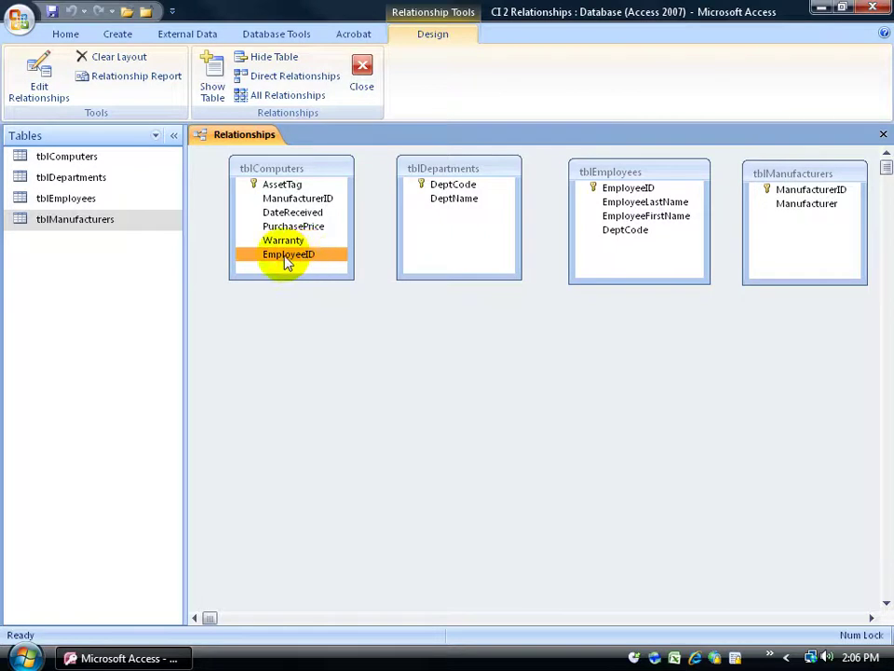
left_click(628, 191)
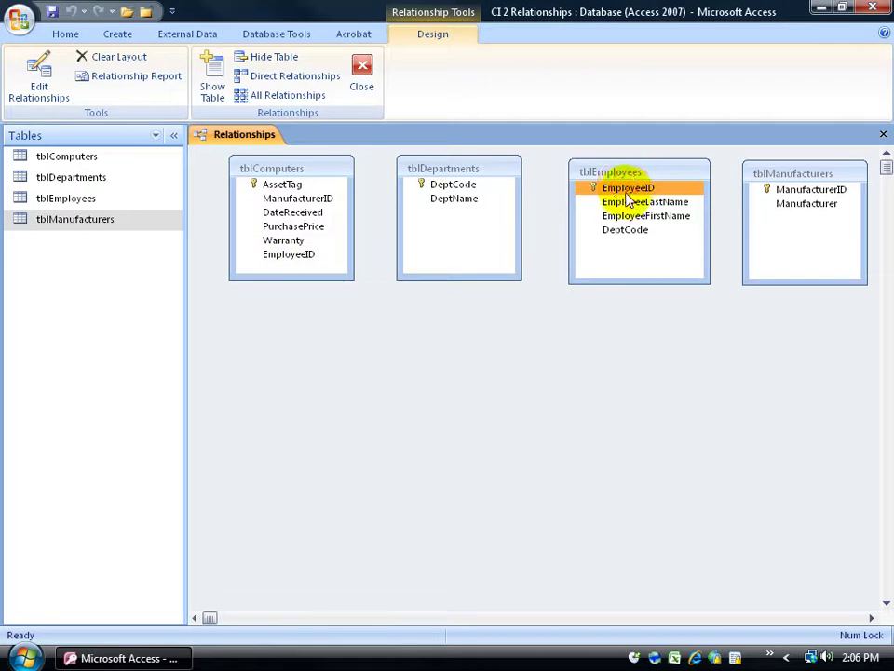
Rearrange the field lists, placing tblEmployees below tblDepartments and moving tblComputers to the layout's left edge.
left_click_drag(625, 176, 476, 431)
left_click_drag(419, 167, 636, 259)
left_click_drag(328, 164, 289, 234)
left_click_drag(683, 276, 550, 228)
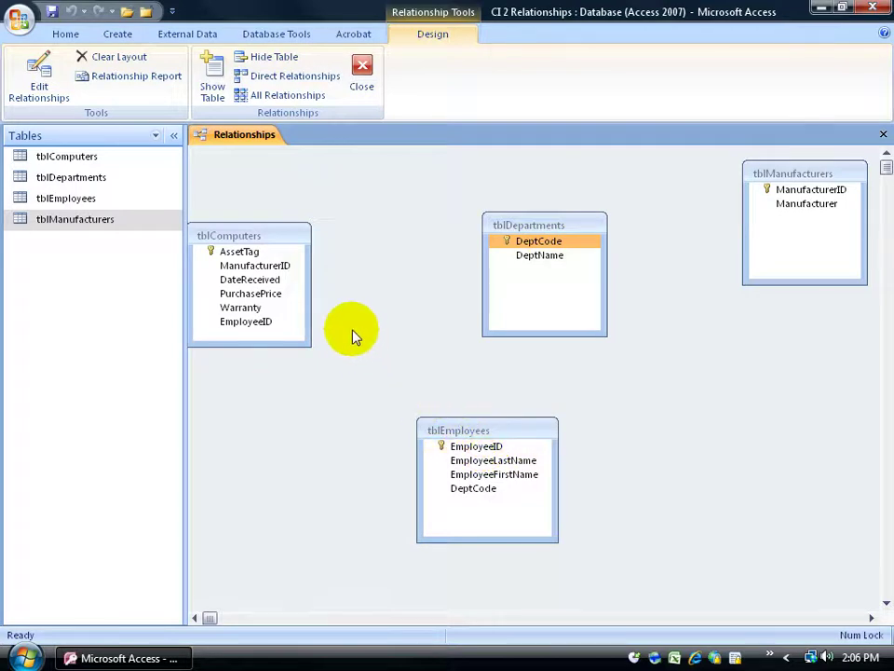
Create a relationship from EmployeeID in tblEmployees to EmployeeID in tblComputers, enforcing referential integrity with cascade update and cascade delete.
left_click(465, 449)
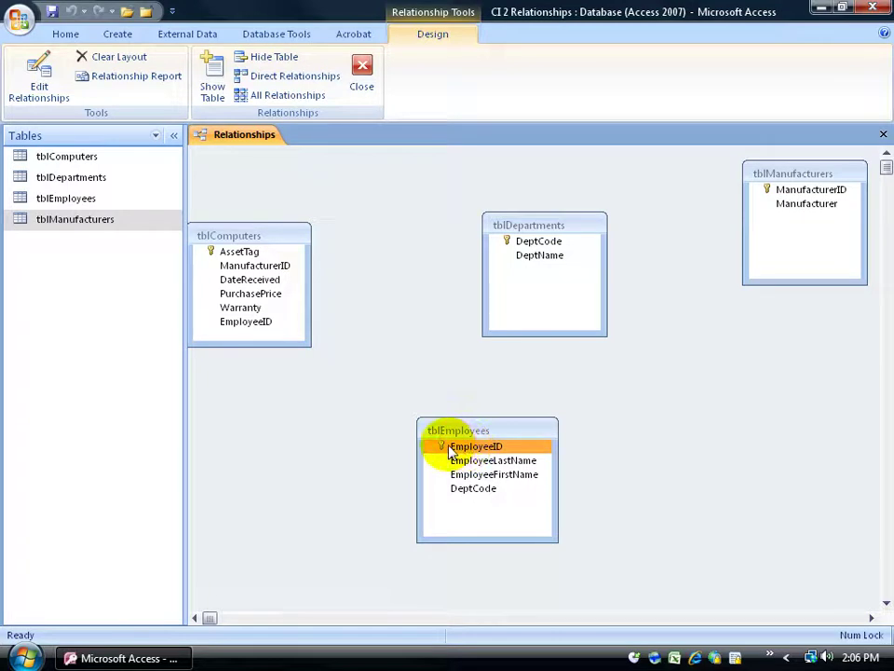
left_click_drag(450, 448, 332, 351)
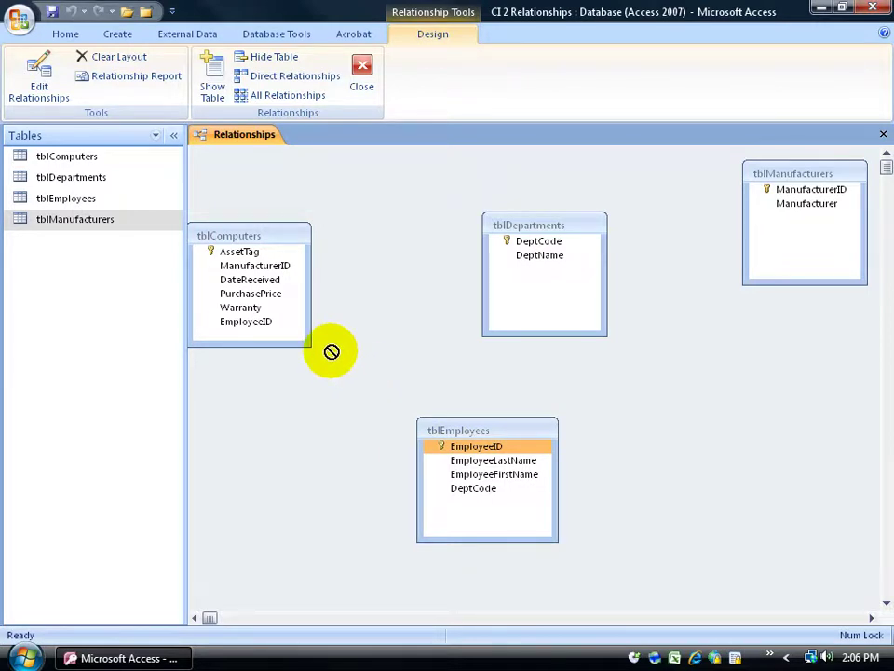
left_click_drag(332, 351, 260, 331)
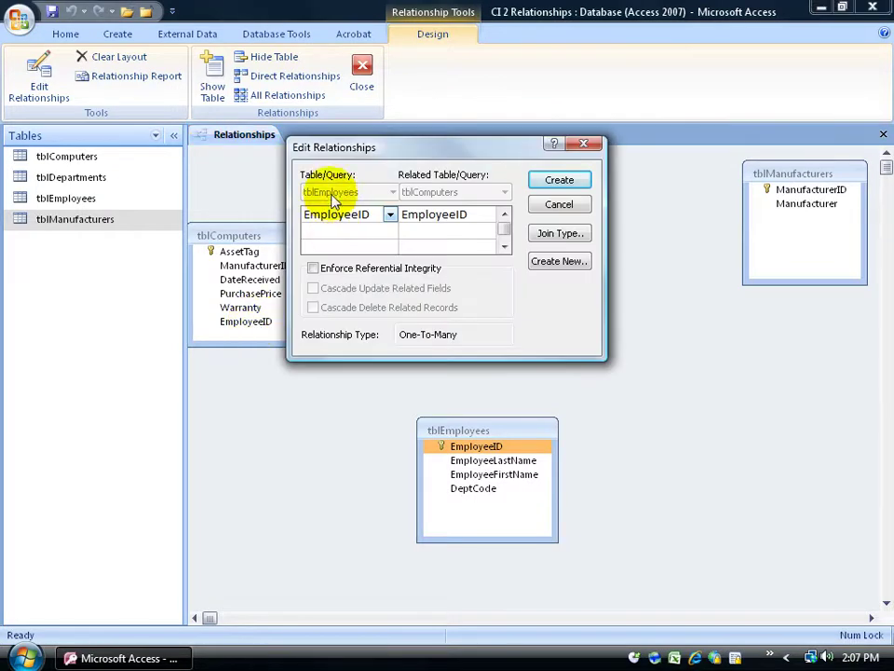
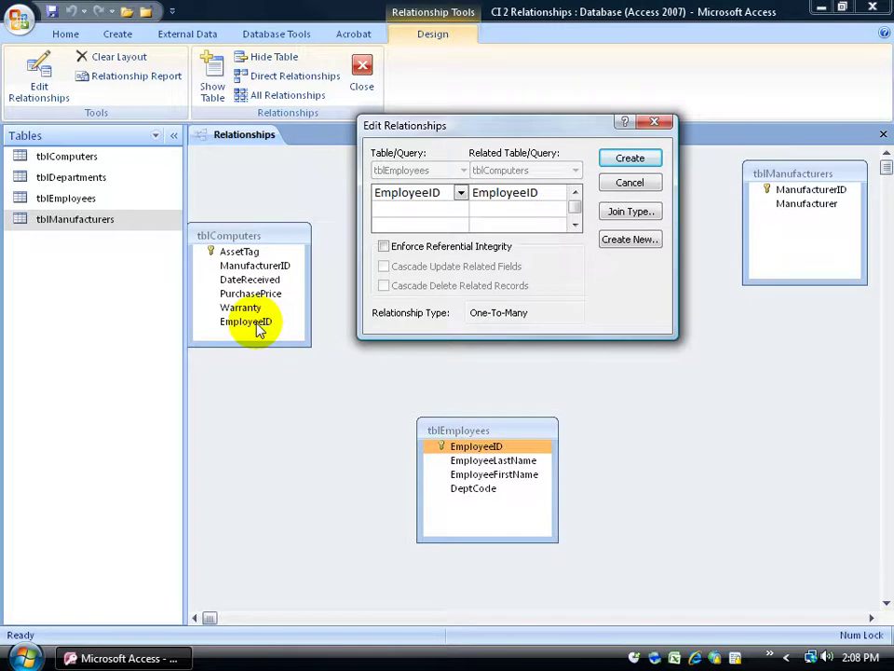
left_click(401, 247)
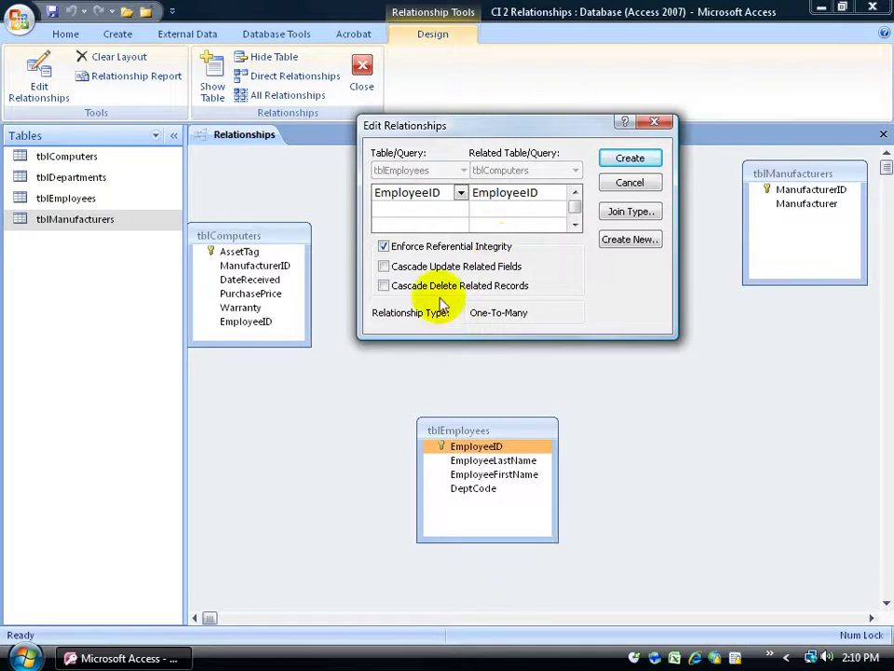
left_click(383, 267)
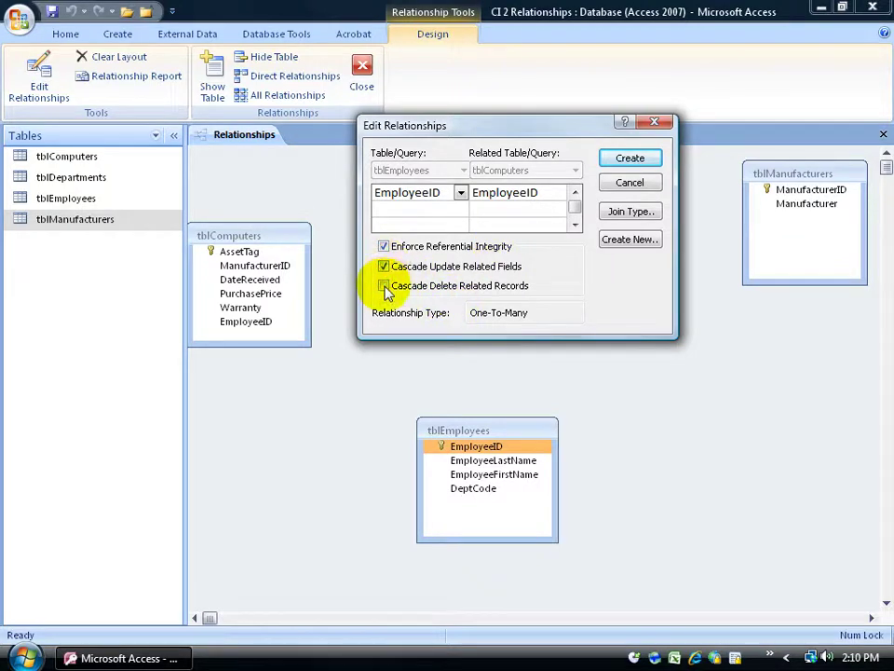
left_click(383, 286)
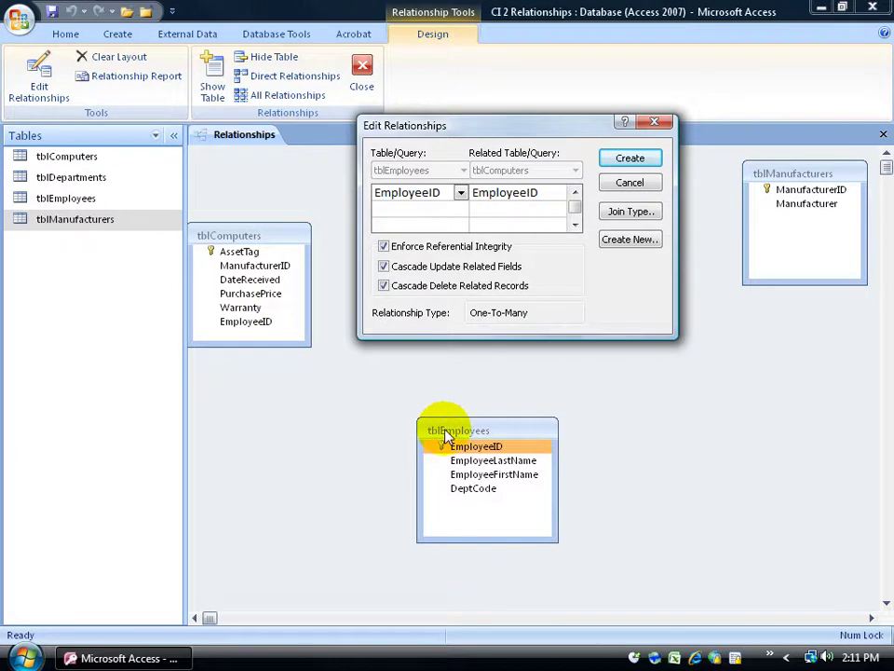
left_click(630, 164)
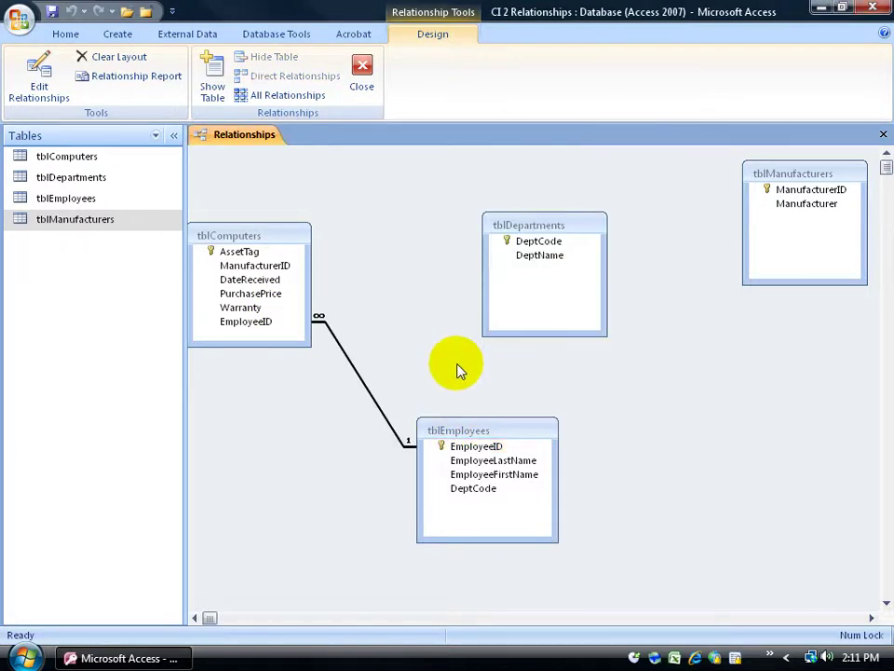
Examine the one and many ends of the relationship line joining EmployeeID in tblEmployees and tblComputers.
left_click(426, 451)
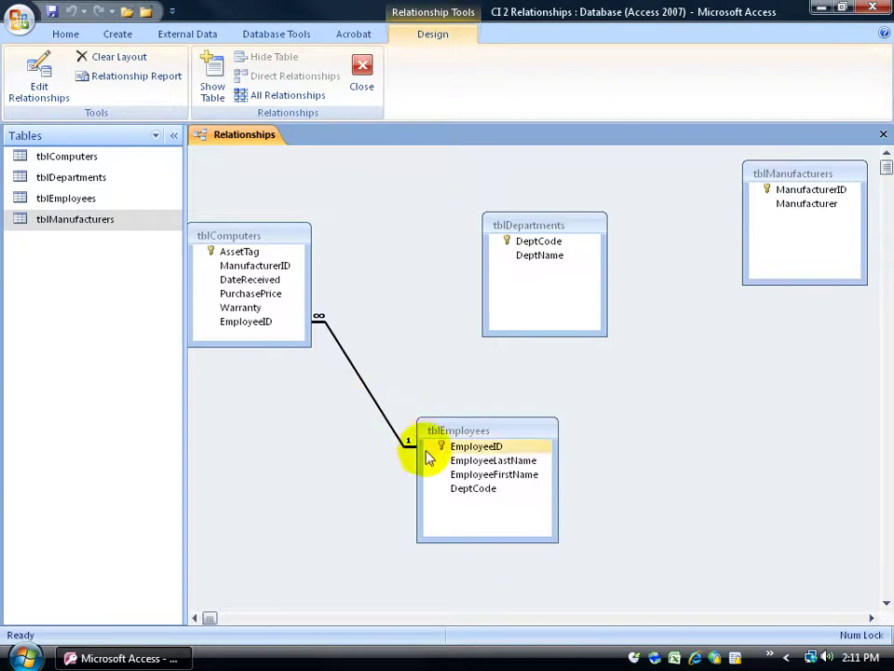
left_click(410, 448)
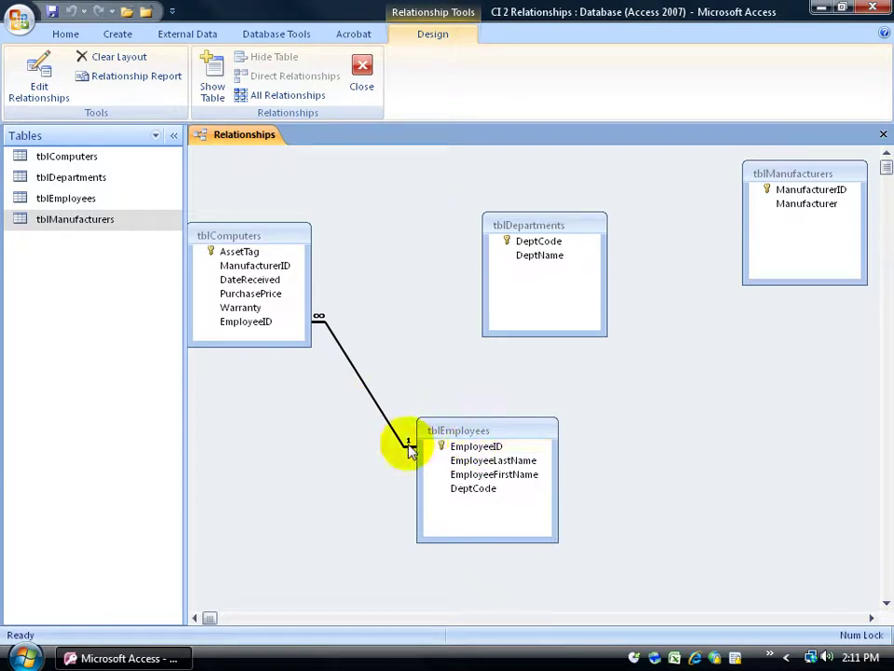
left_click(241, 324)
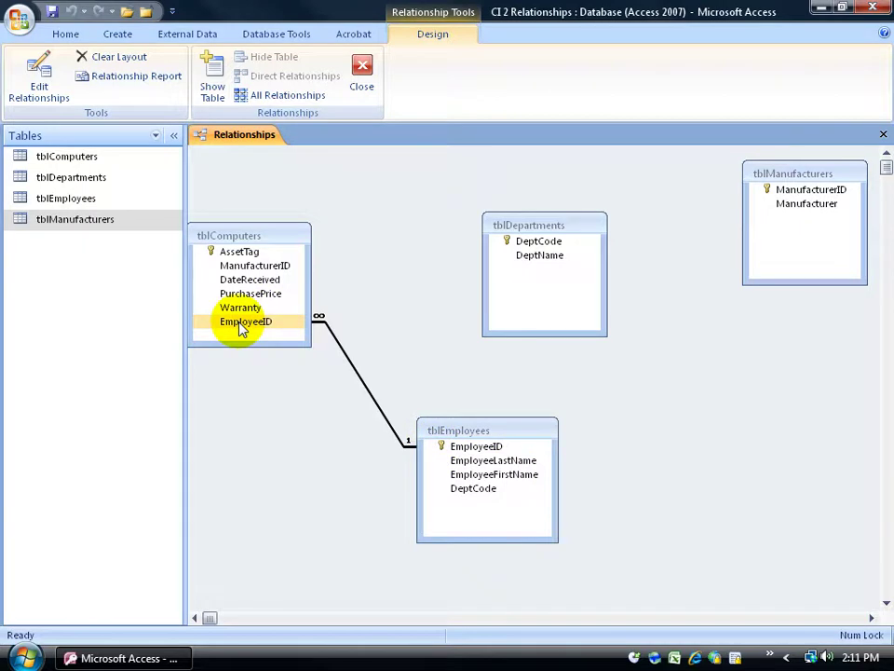
left_click(455, 451)
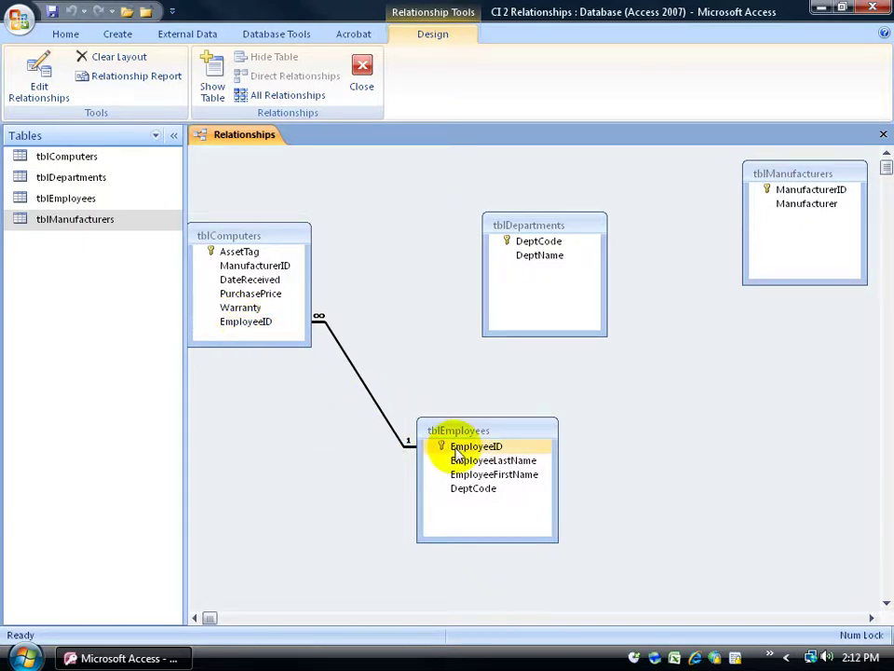
left_click(261, 324)
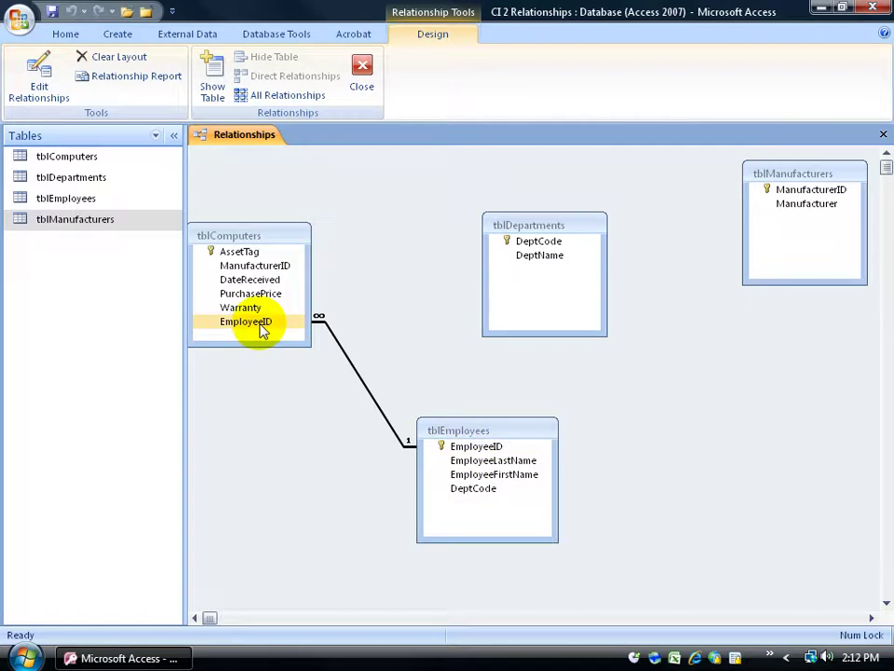
left_click(442, 450)
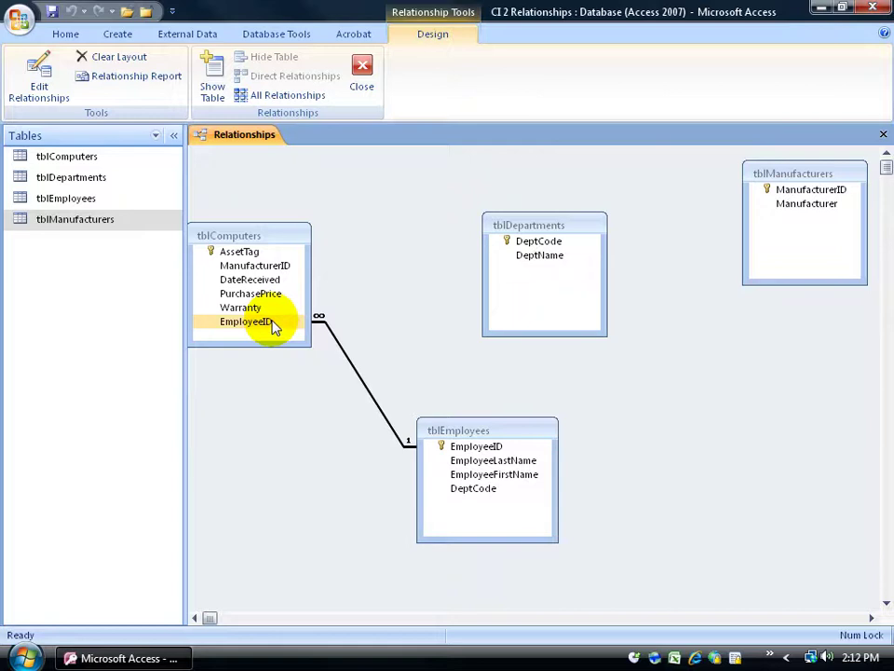
left_click(260, 253)
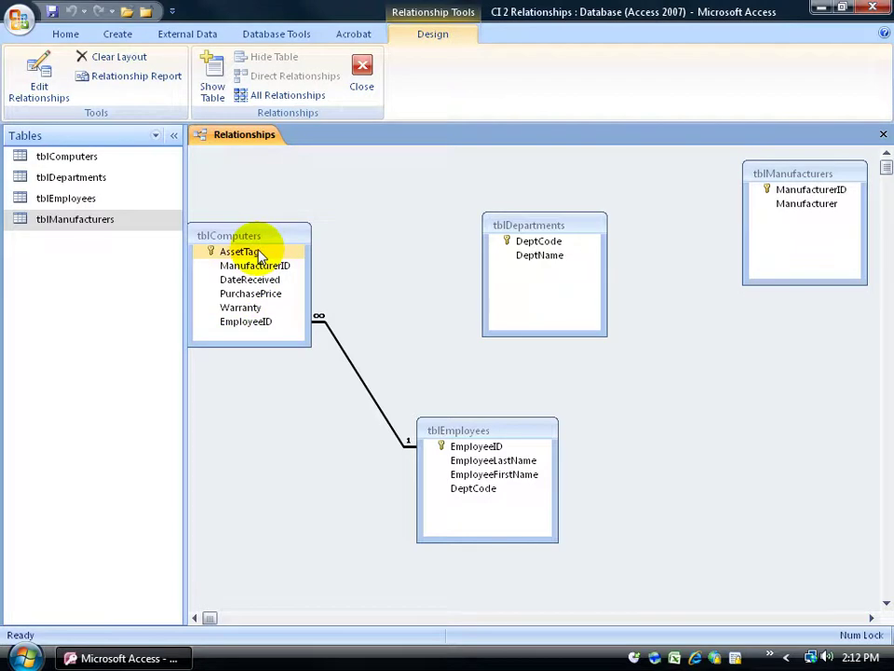
left_click(264, 323)
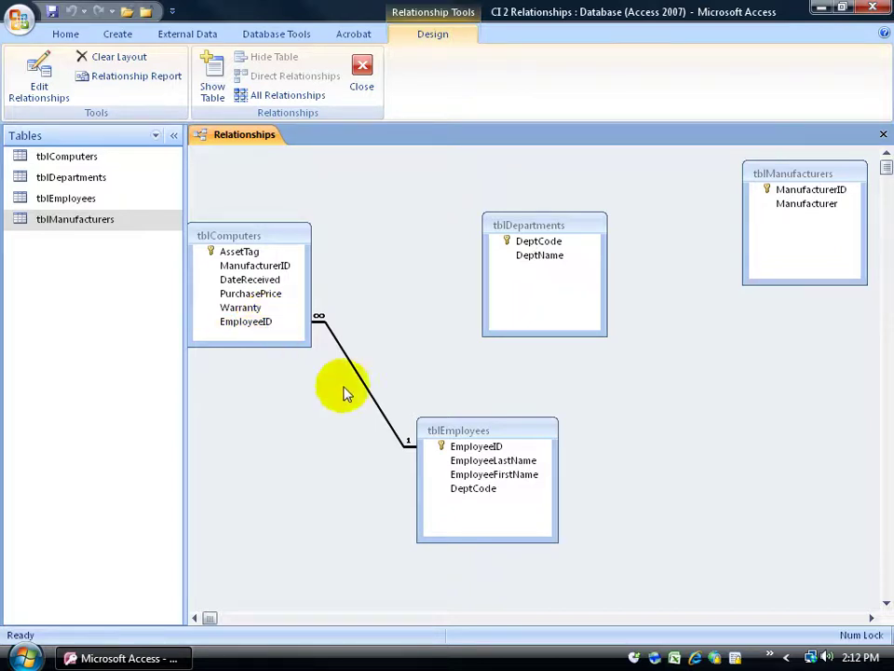
left_click(319, 321)
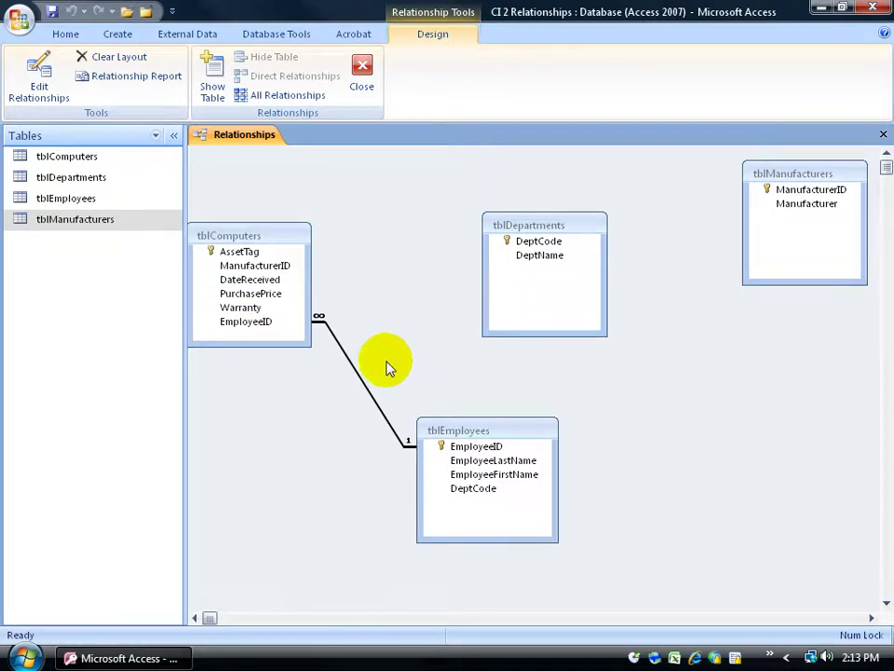
Edit the tblEmployees–tblComputers relationship to turn off referential integrity and both cascade options.
right_click(365, 383)
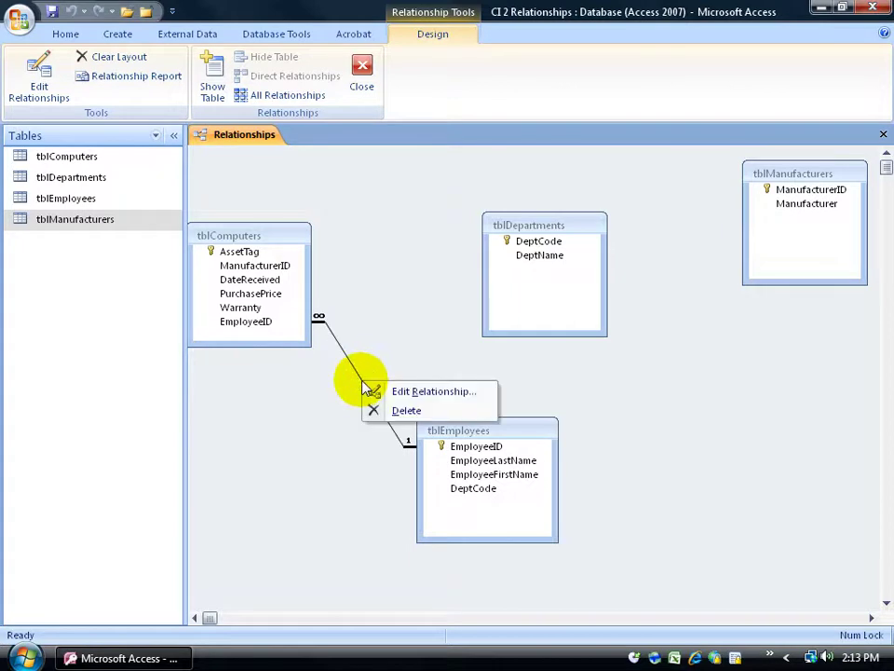
left_click(378, 391)
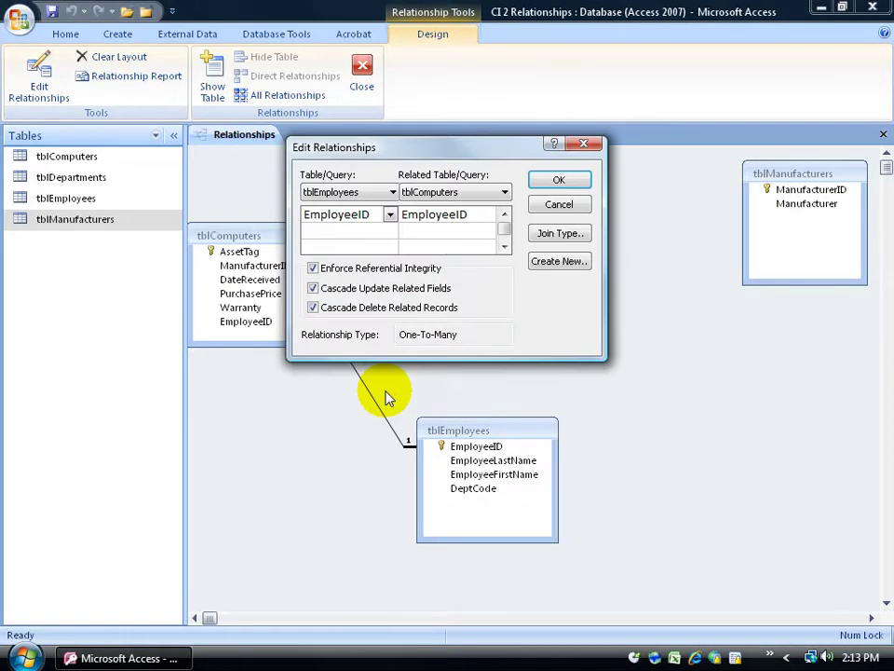
left_click(321, 288)
left_click(326, 307)
left_click(321, 288)
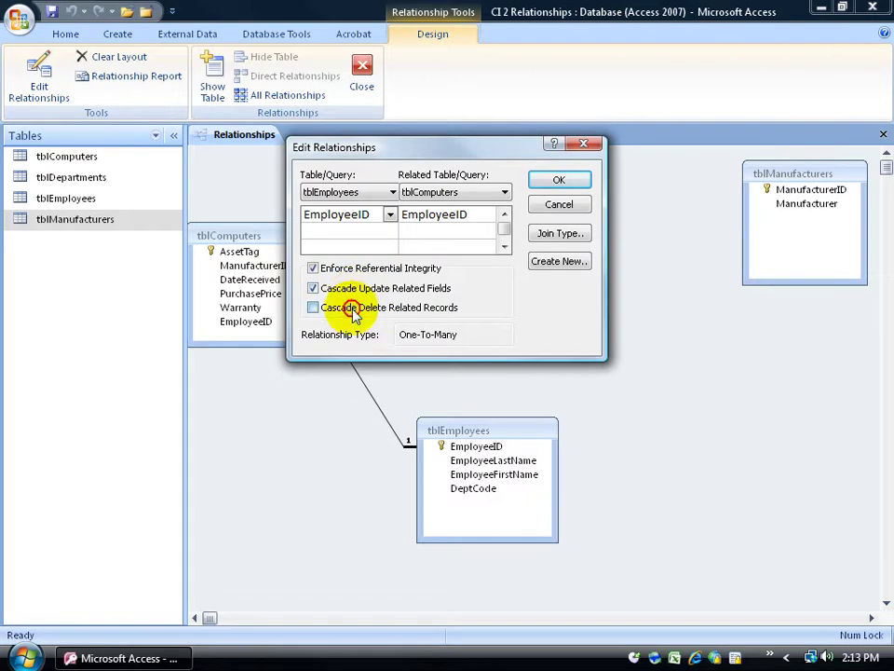
left_click(322, 307)
left_click(314, 268)
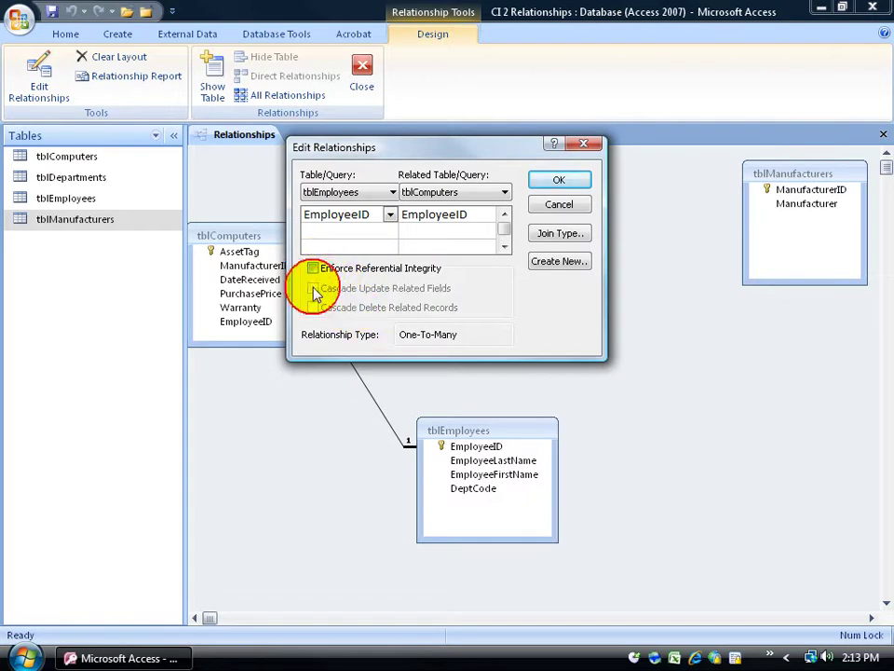
left_click(555, 207)
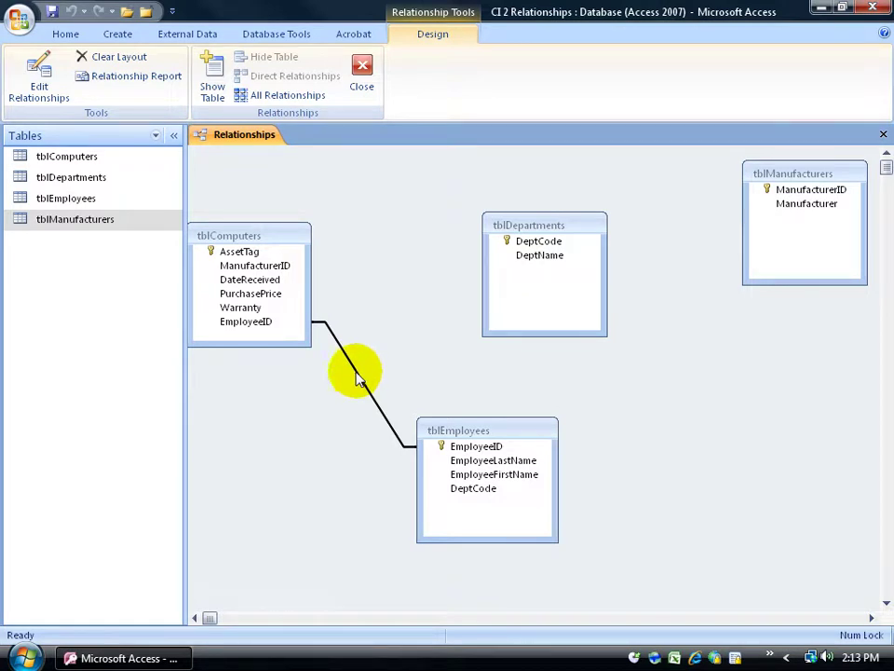
Enforce referential integrity again on the tblEmployees–tblComputers relationship, with cascade update and cascade delete enabled.
right_click(360, 376)
left_click(377, 387)
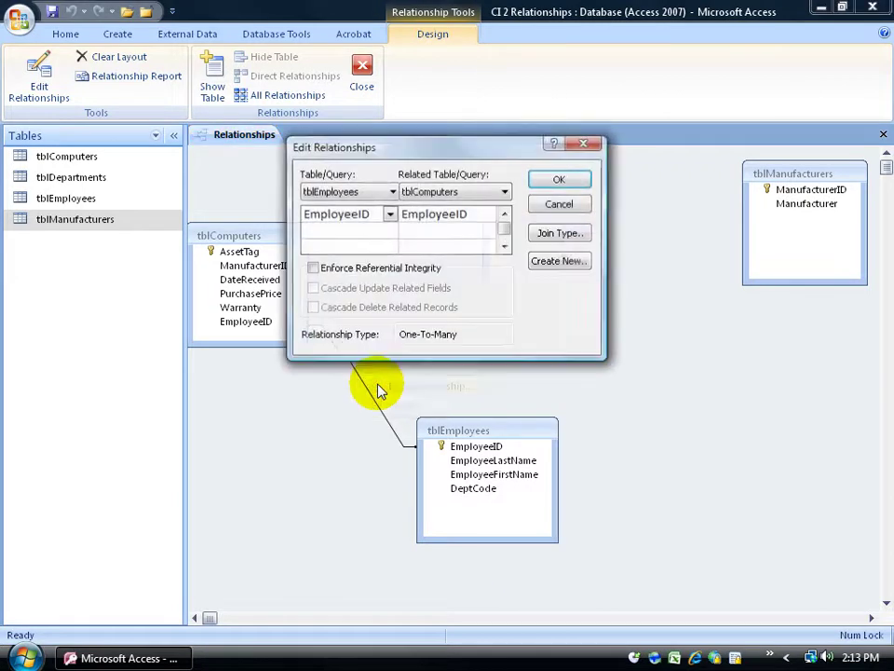
left_click(341, 269)
left_click(338, 289)
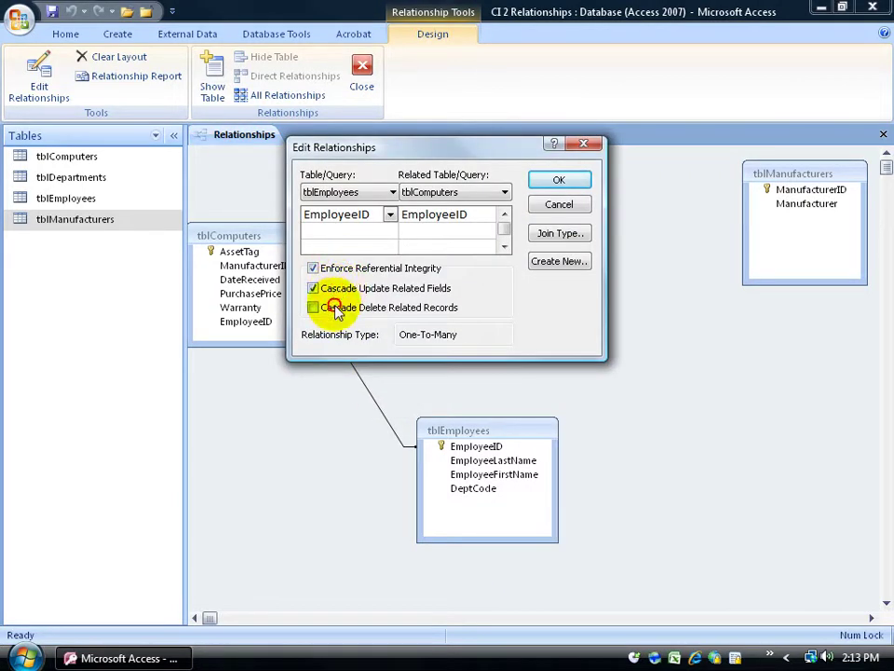
left_click(336, 309)
left_click(570, 181)
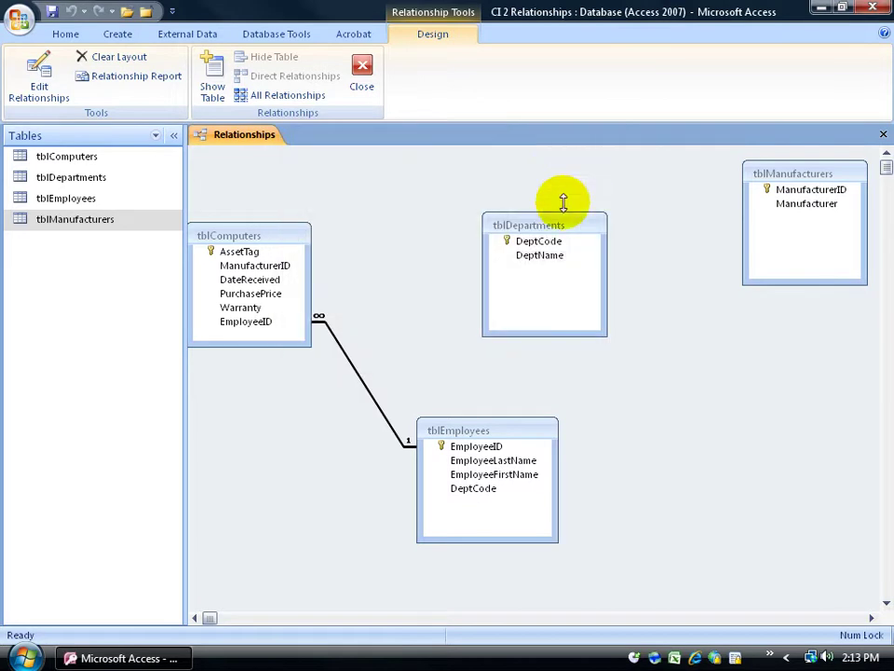
Permanently delete the EmployeeID relationship between tblEmployees and tblComputers.
right_click(361, 379)
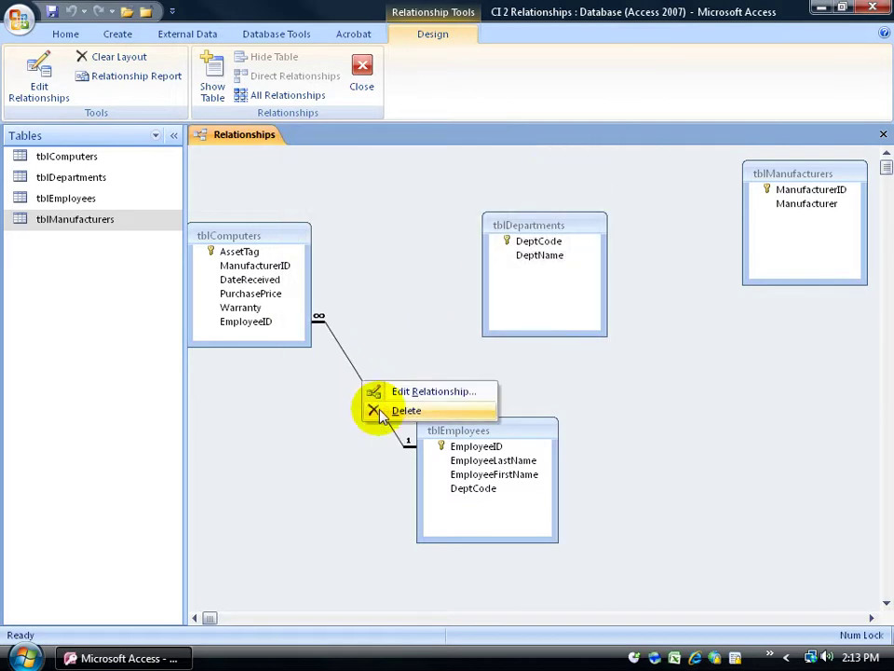
left_click(380, 411)
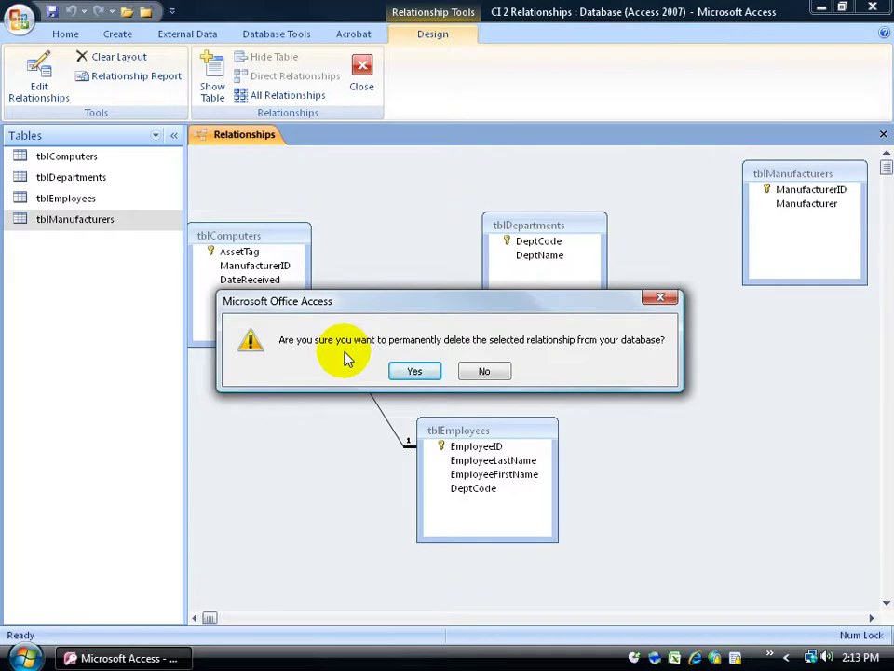
left_click(415, 372)
Relate EmployeeID in tblEmployees to EmployeeID in tblComputers again, enforcing referential integrity with cascade update and cascade delete.
left_click(468, 453)
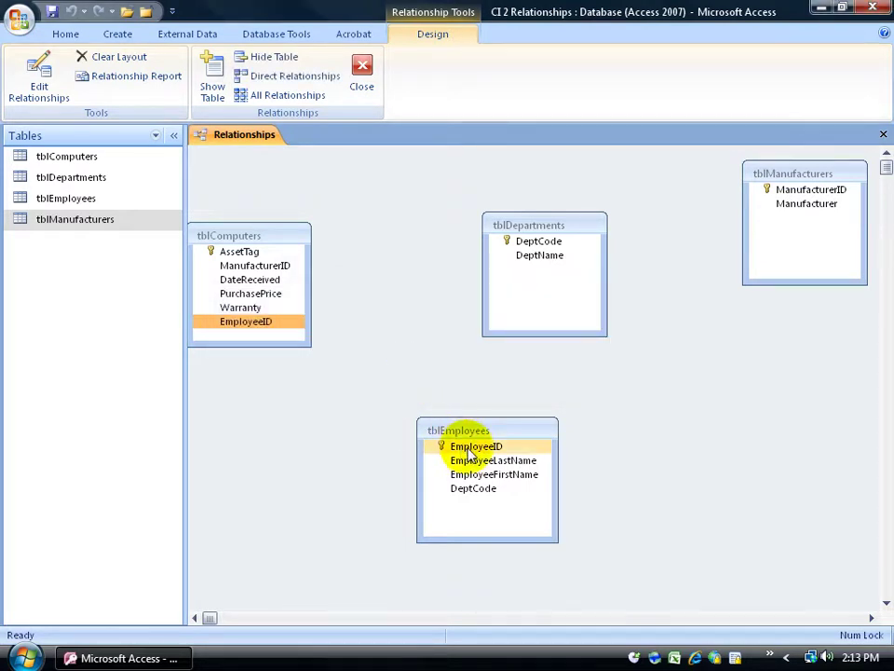
left_click_drag(465, 447, 260, 325)
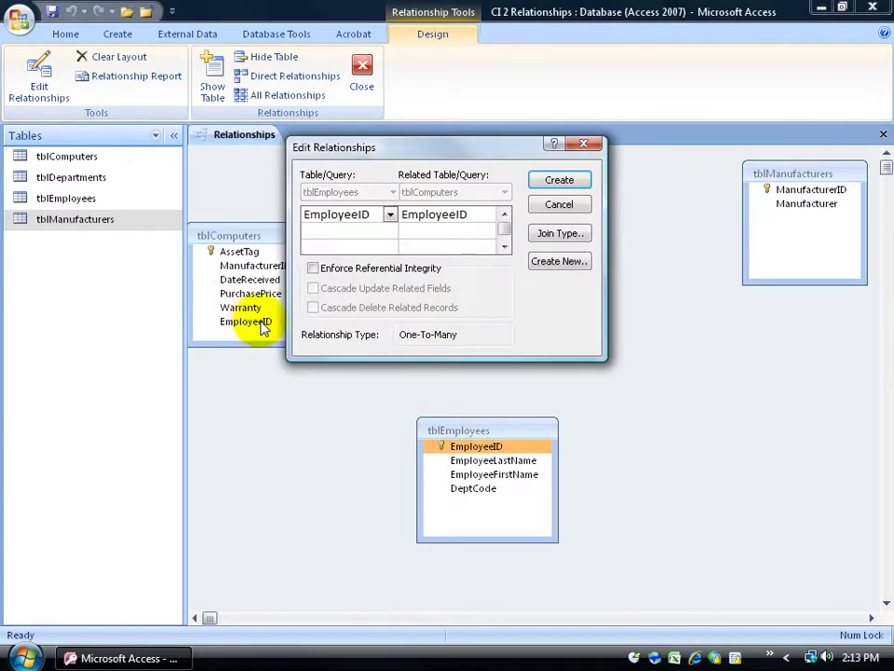
left_click(315, 268)
left_click(315, 288)
left_click(315, 308)
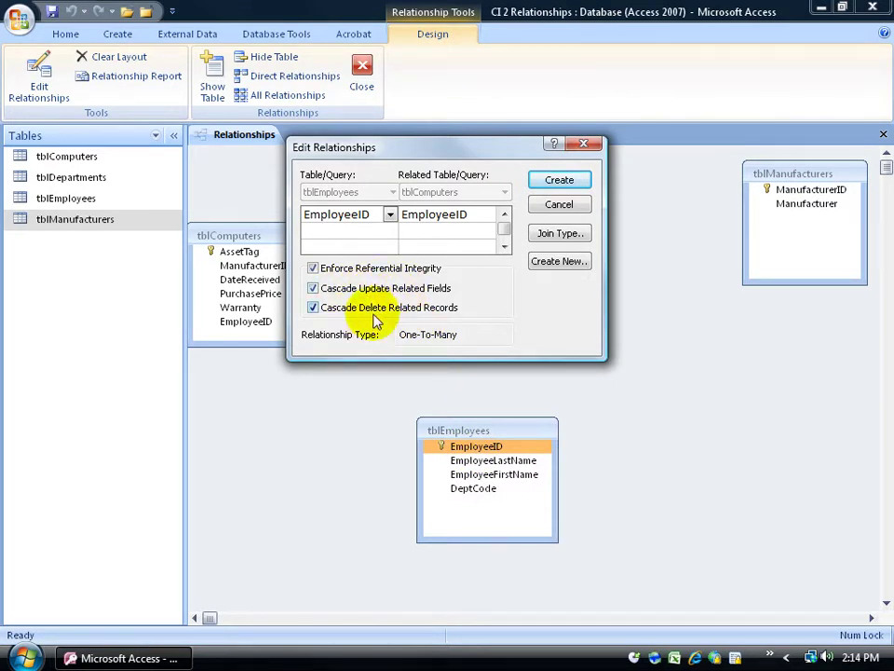
left_click(559, 182)
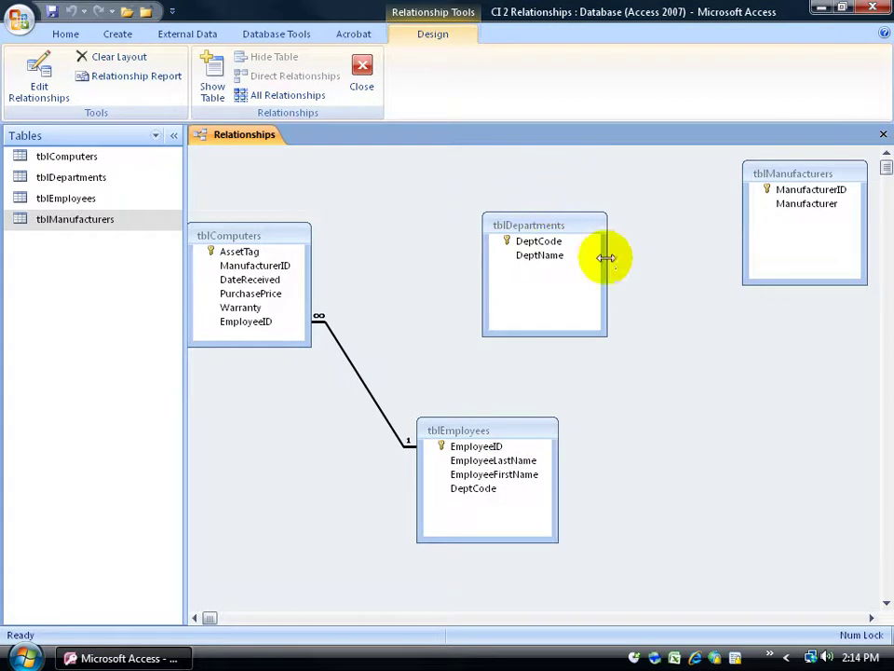
Place tblDepartments beside tblEmployees and relate their DeptCode fields, enforcing referential integrity with cascade update and cascade delete.
left_click(482, 490)
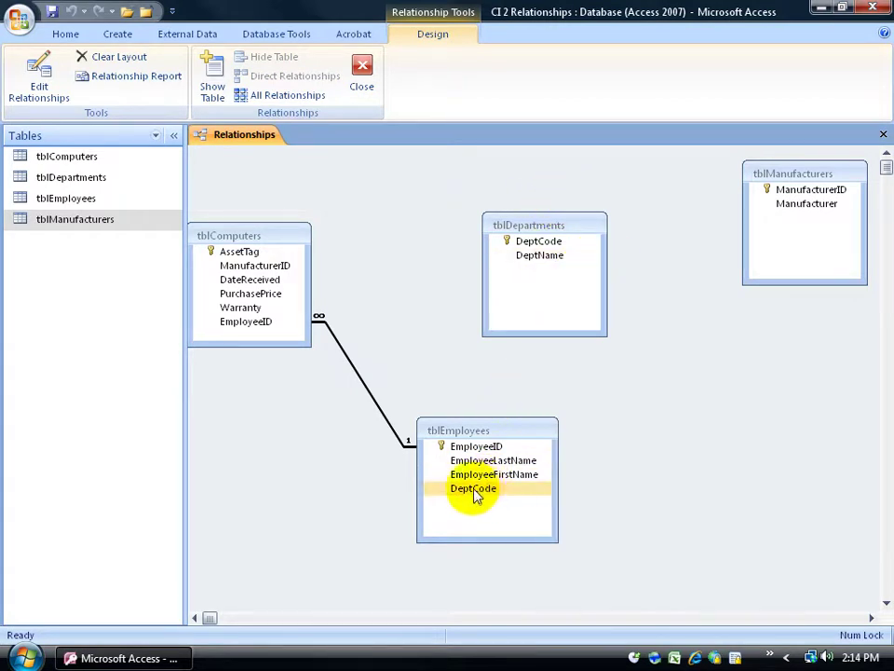
mouse_move(484, 491)
left_mouse_down()
mouse_move(499, 484)
mouse_move(599, 316)
mouse_move(578, 233)
mouse_move(536, 241)
mouse_move(545, 243)
mouse_move(542, 230)
mouse_move(631, 296)
mouse_move(725, 415)
mouse_move(519, 500)
mouse_move(481, 496)
left_mouse_up()
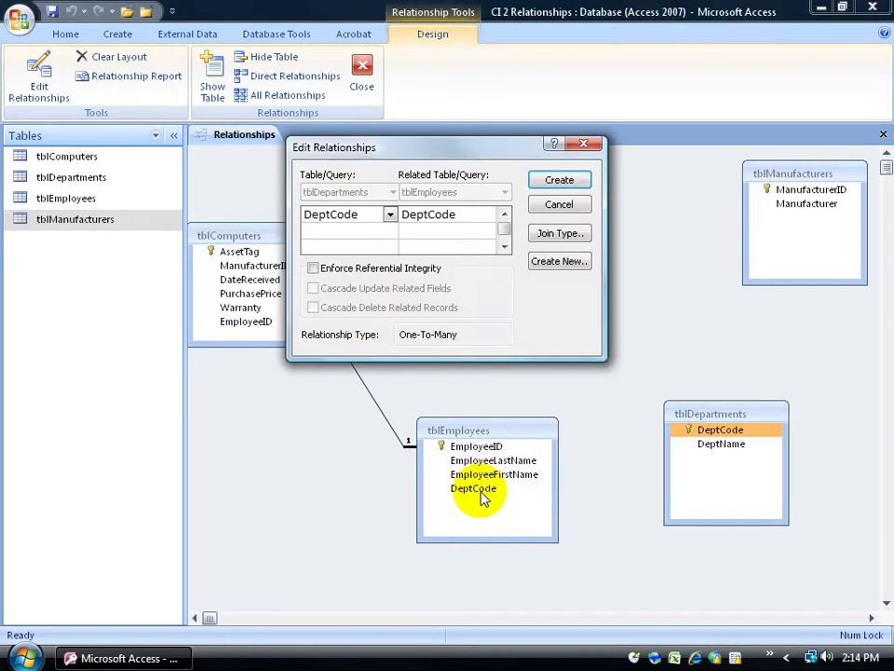
left_click(370, 270)
left_click(364, 288)
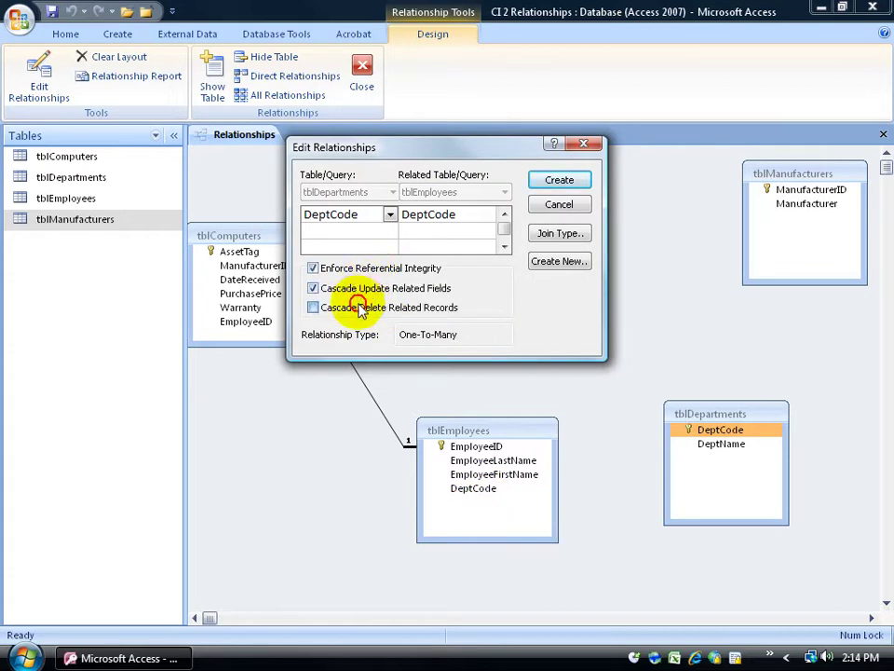
left_click(365, 308)
left_click(559, 181)
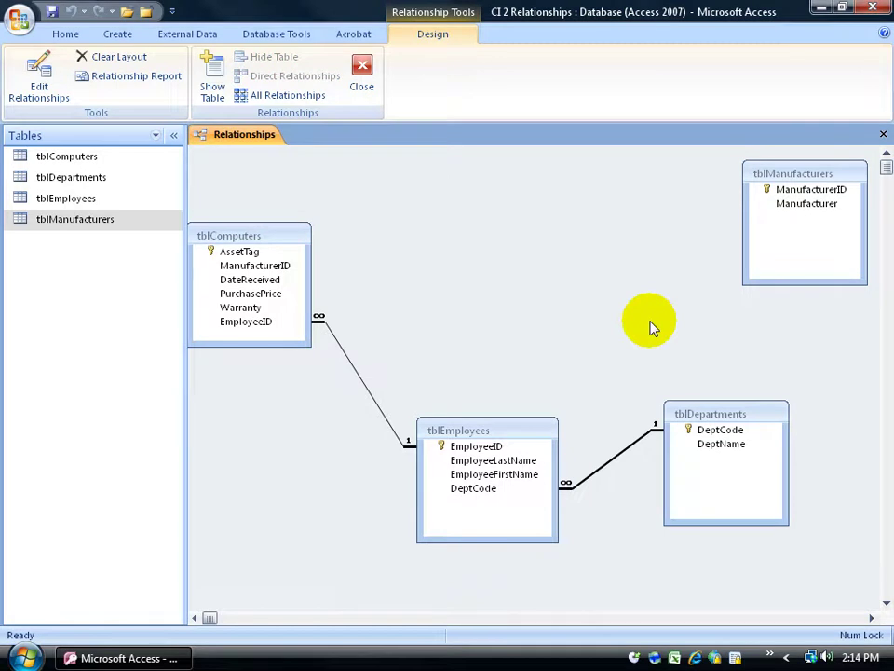
Examine the one and many ends of the DeptCode relationship between tblDepartments and tblEmployees.
left_click(714, 431)
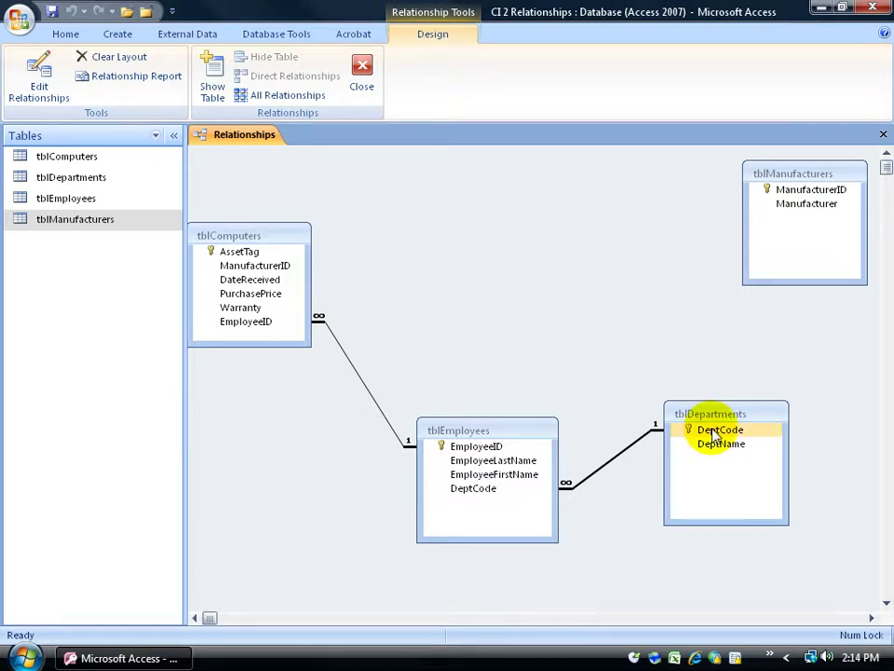
left_click_drag(715, 434, 539, 438)
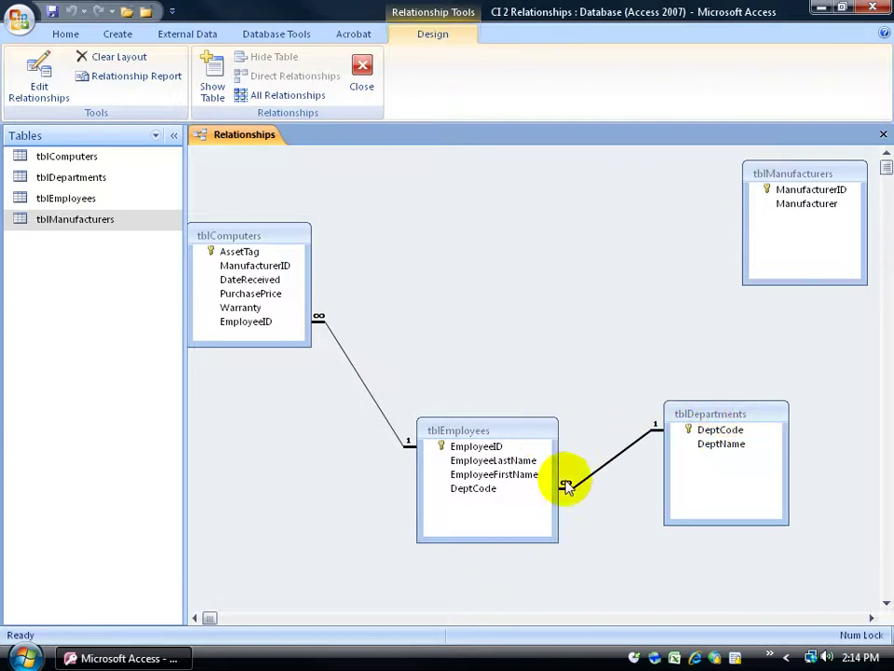
left_click(526, 477)
left_click(526, 490)
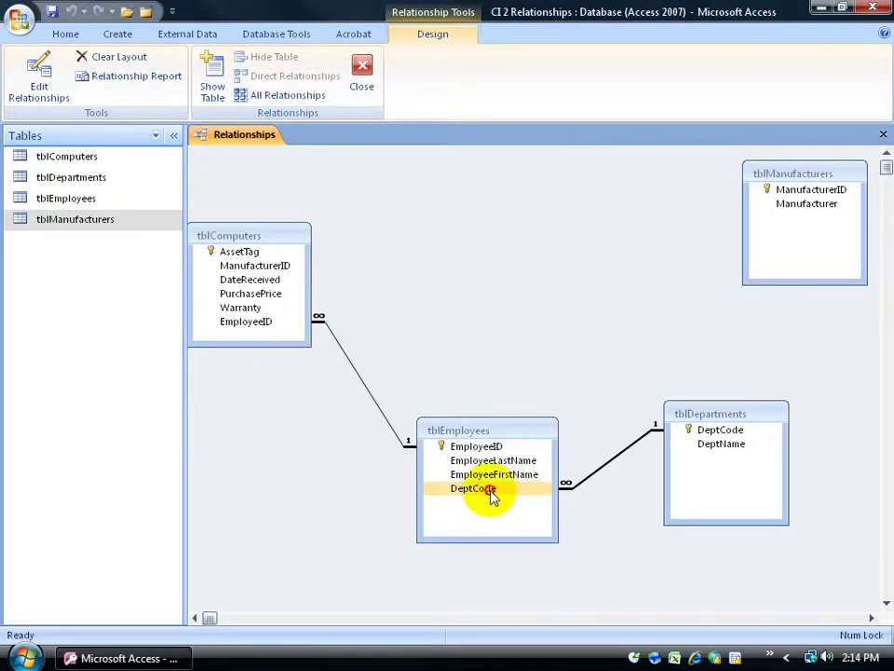
left_click(492, 493)
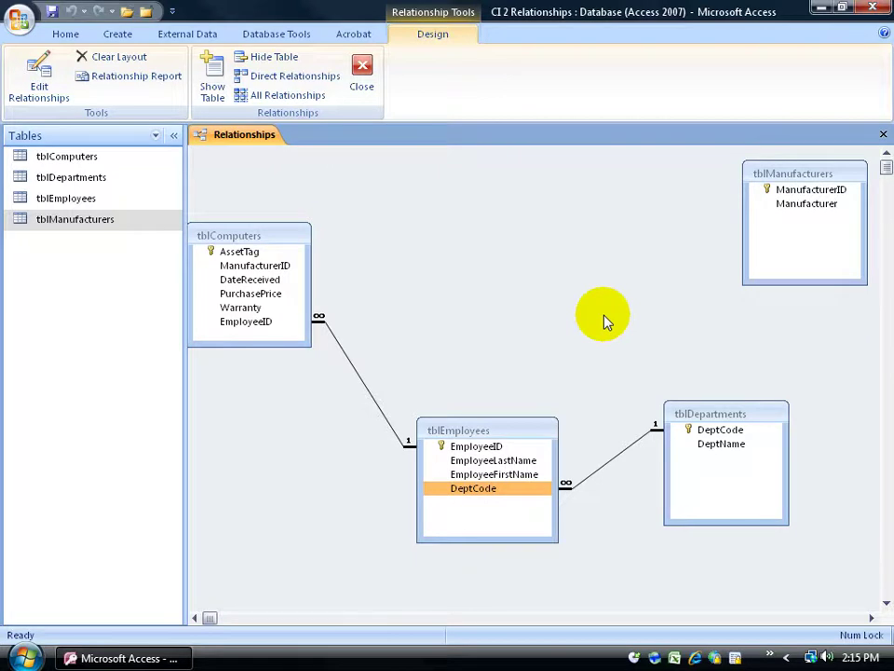
left_click(713, 431)
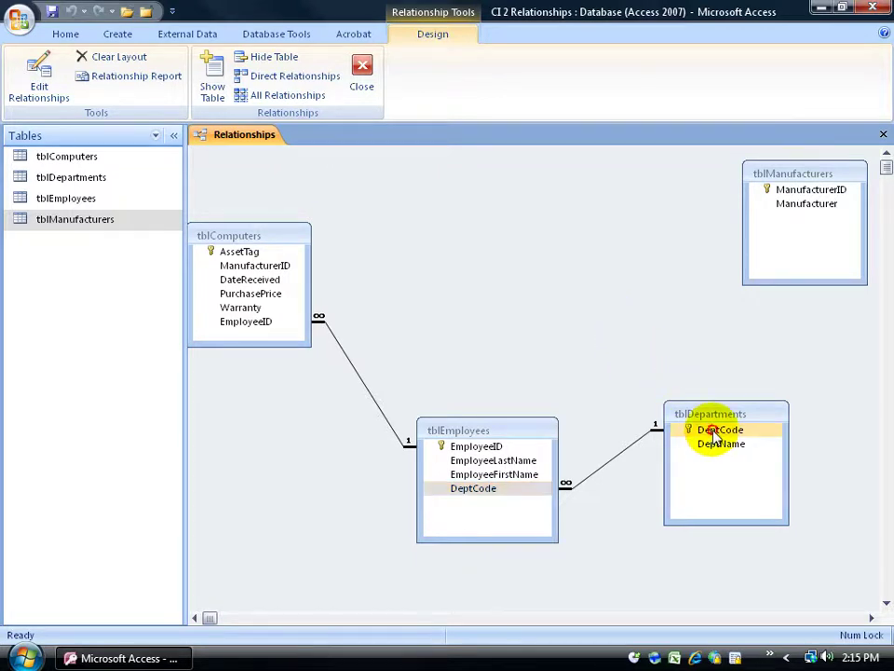
Compare the primary keys ManufacturerID in tblManufacturers and DeptCode in tblDepartments and their roles in the relationships.
left_click(788, 189)
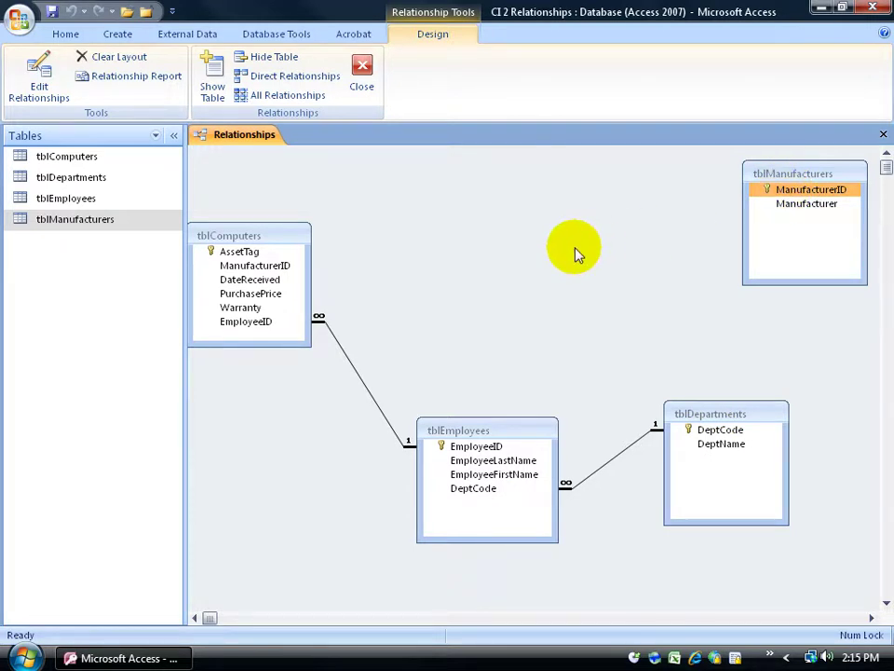
left_click(700, 433)
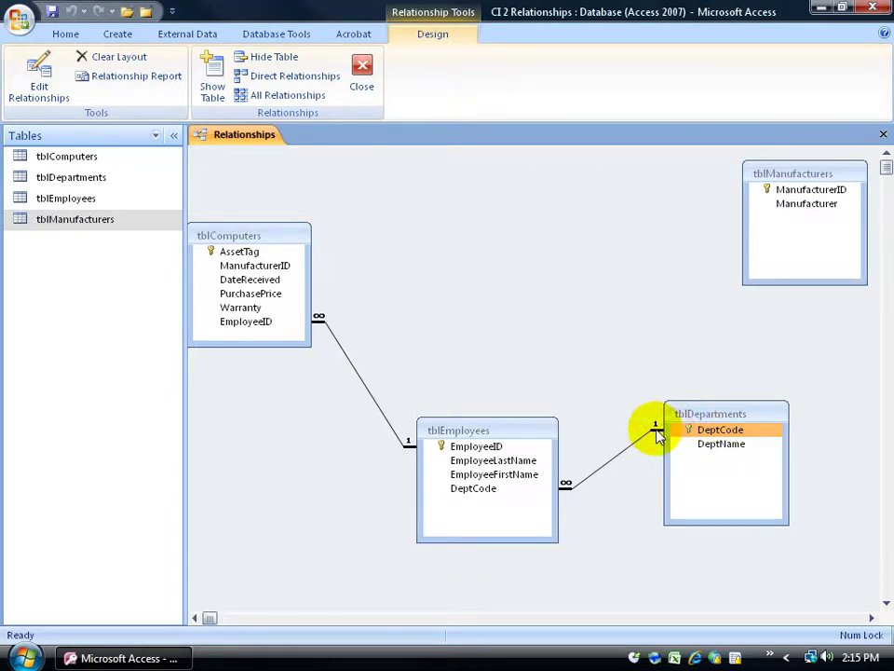
left_click(764, 192)
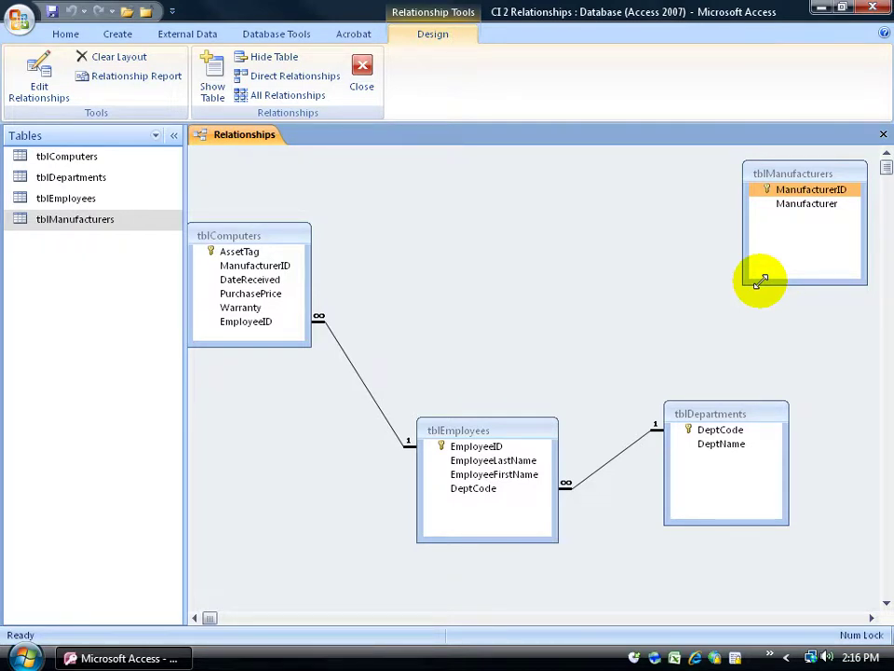
left_click(722, 429)
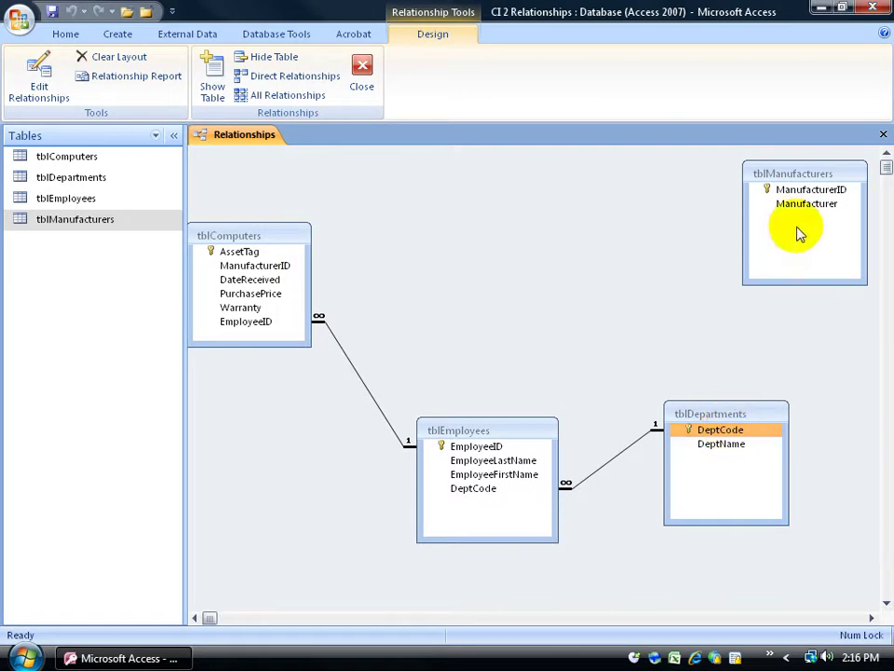
left_click(799, 189)
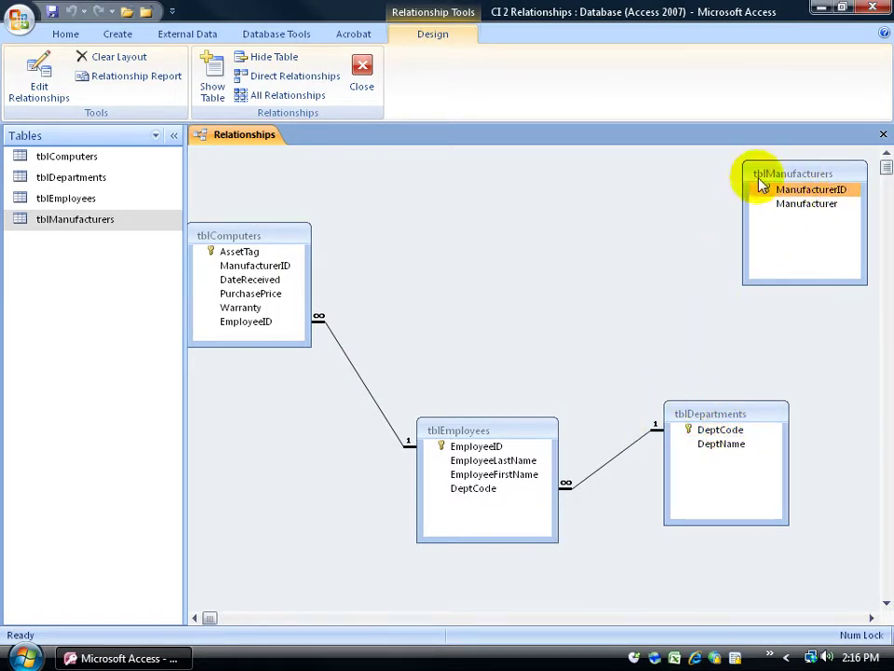
left_click(722, 429)
left_click(807, 193)
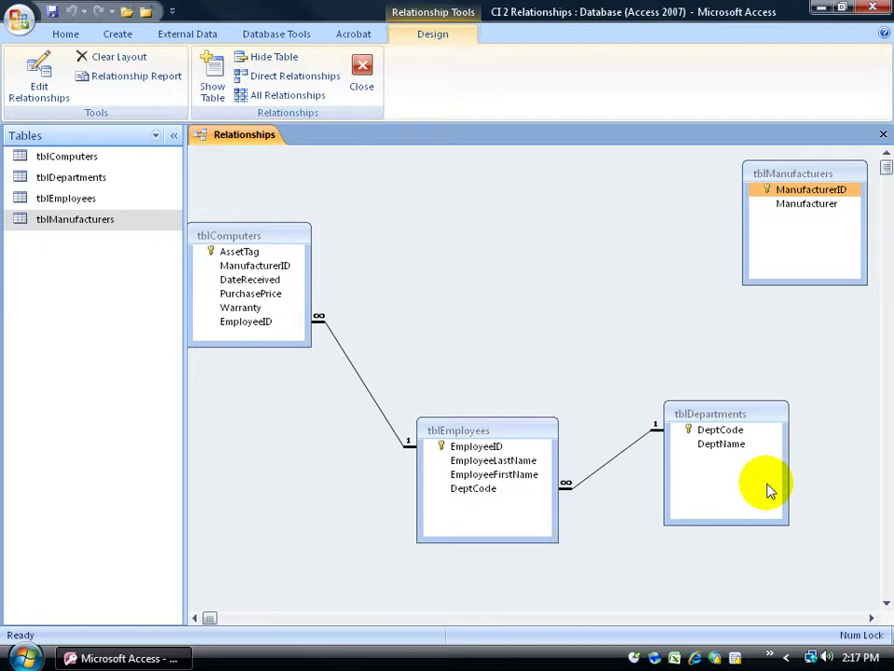
left_click(733, 433)
left_click(793, 190)
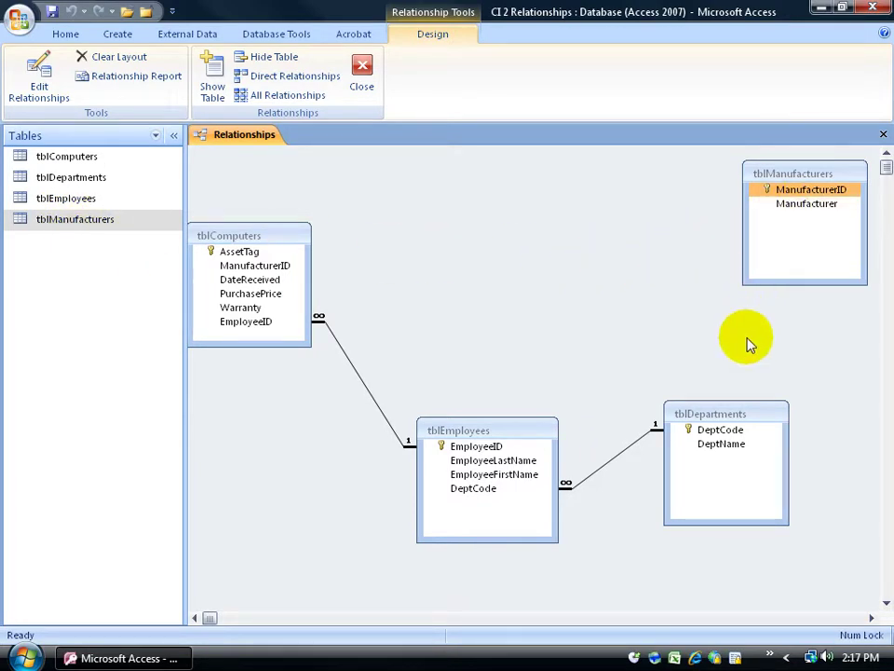
left_click(726, 420)
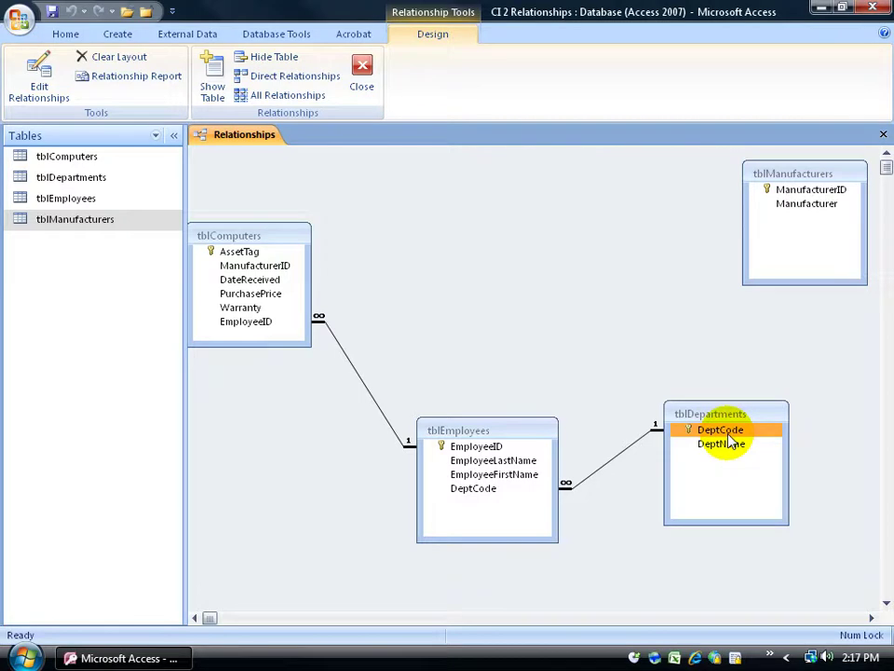
left_click_drag(801, 190, 779, 195)
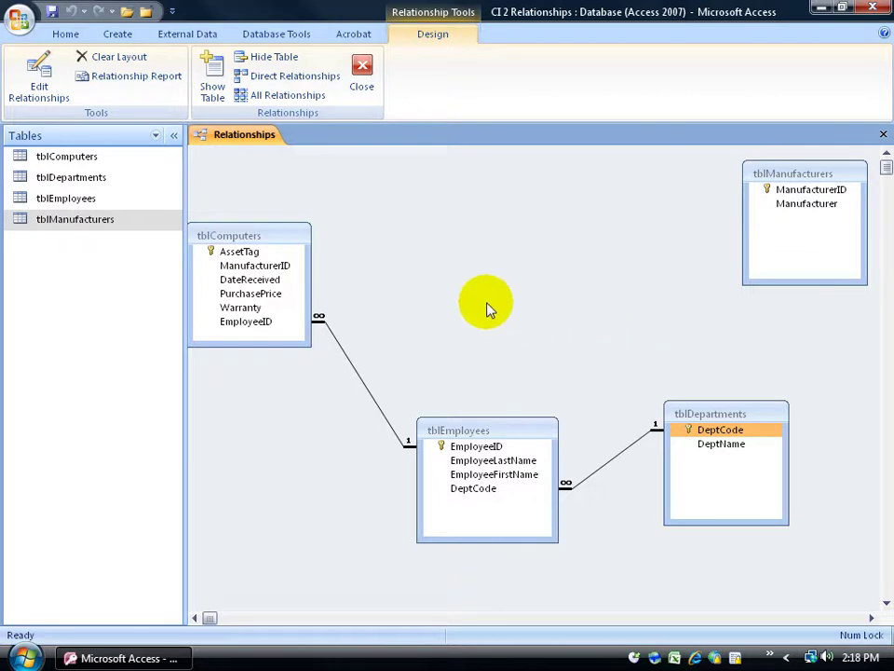
Relate ManufacturerID in tblManufacturers to ManufacturerID in tblComputers, enforcing referential integrity with cascade update and cascade delete.
left_click(277, 268)
left_click_drag(277, 271, 789, 197)
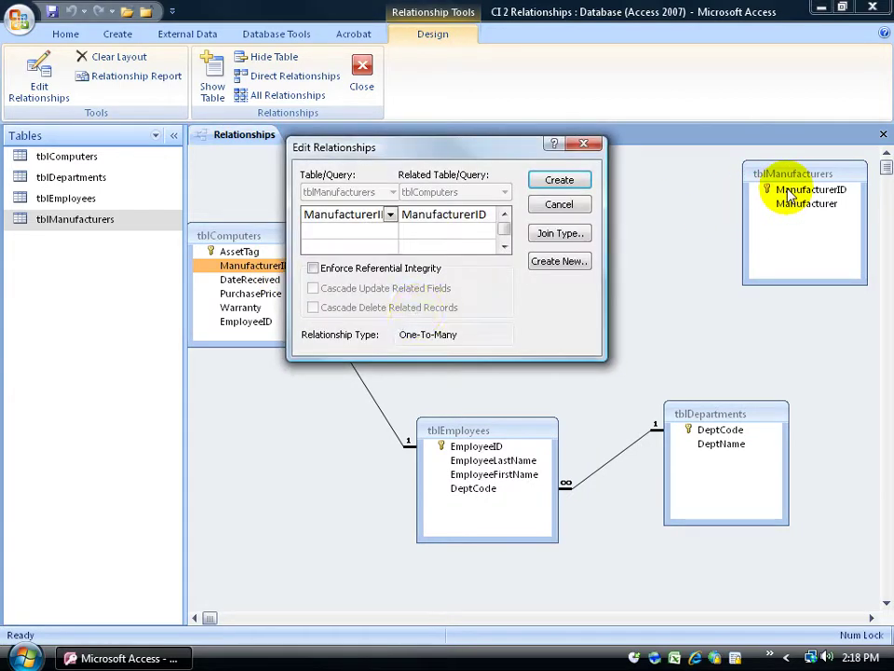
left_click(317, 268)
left_click(317, 289)
left_click(326, 310)
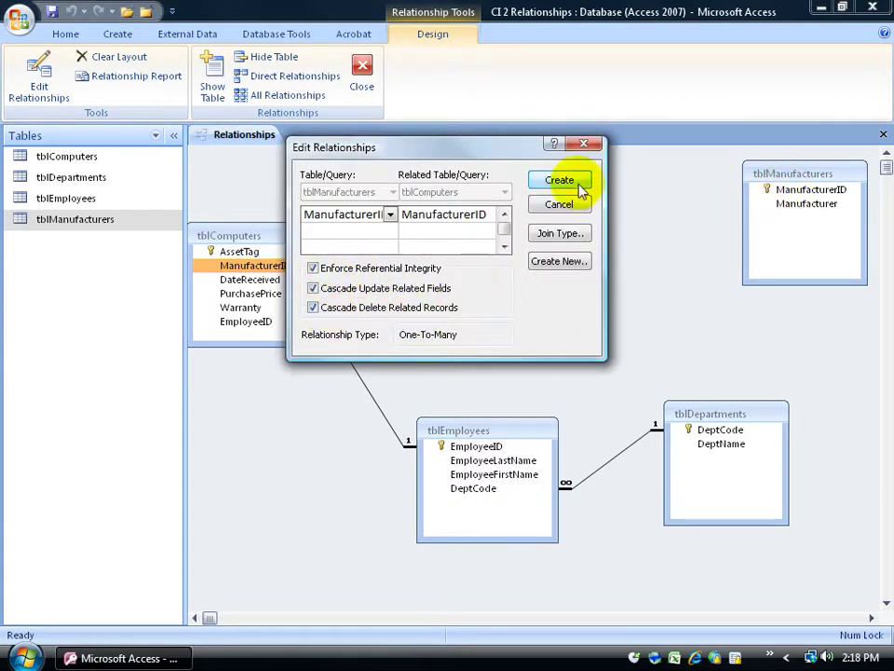
left_click(562, 180)
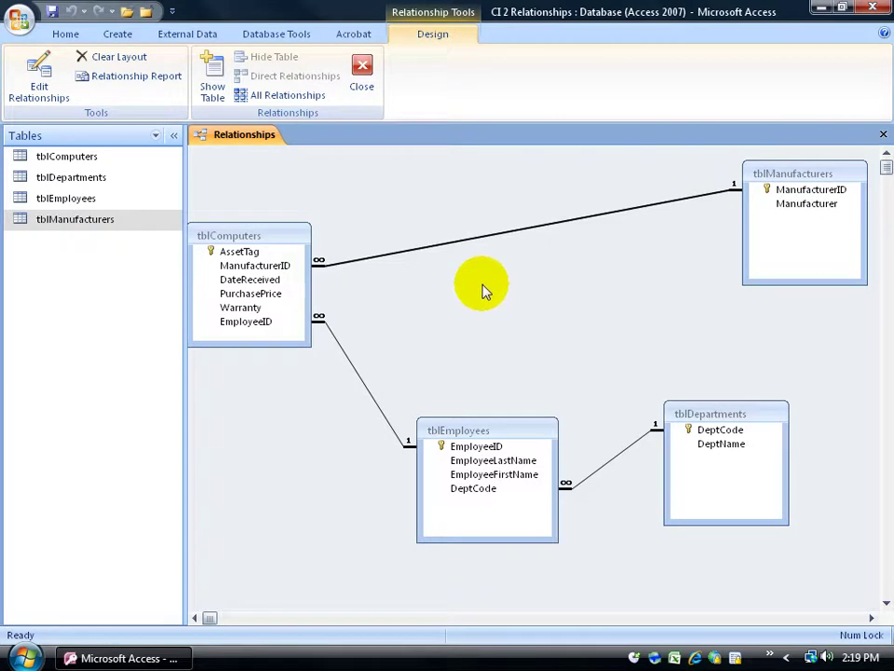
Review the tblEmployees–tblComputers relationship settings and the editing options of the tblManufacturers–tblComputers relationship without changing either.
left_click(363, 383)
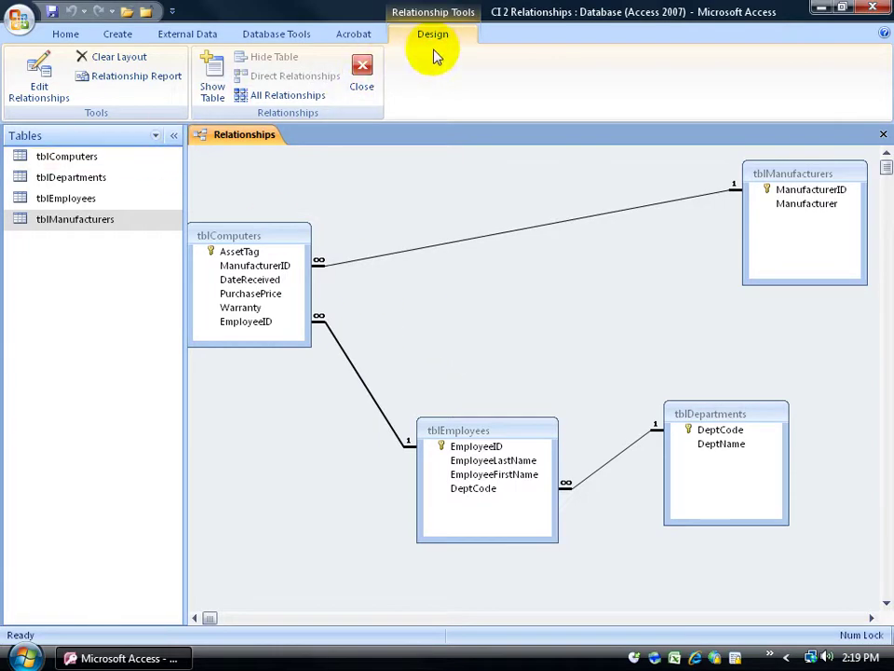
left_click(40, 84)
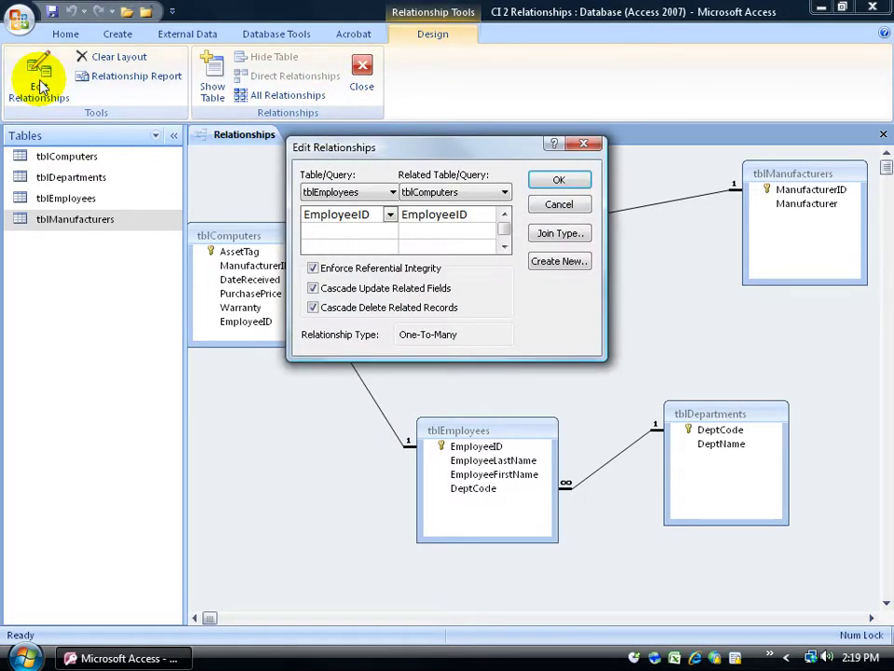
left_click(564, 205)
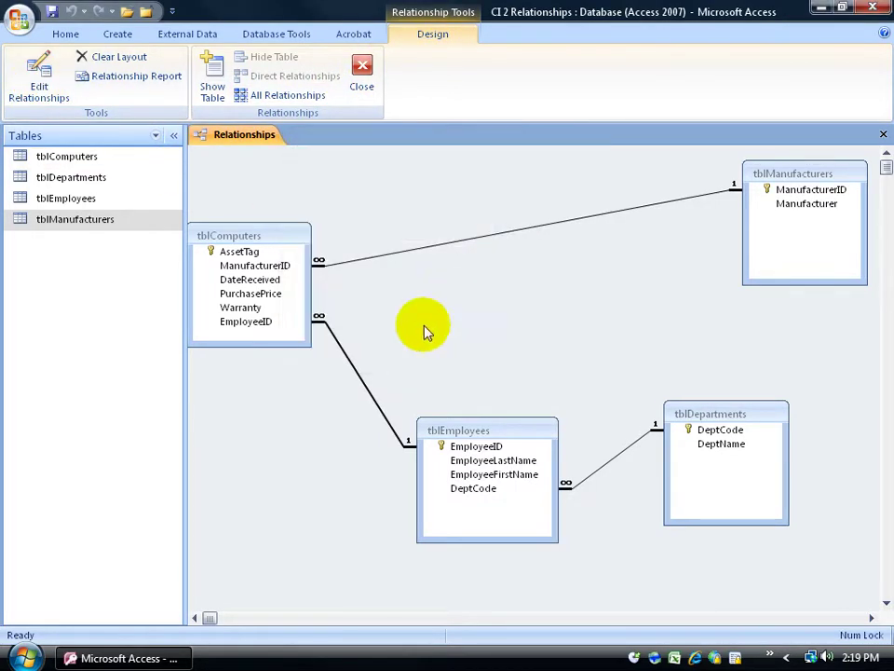
right_click(363, 380)
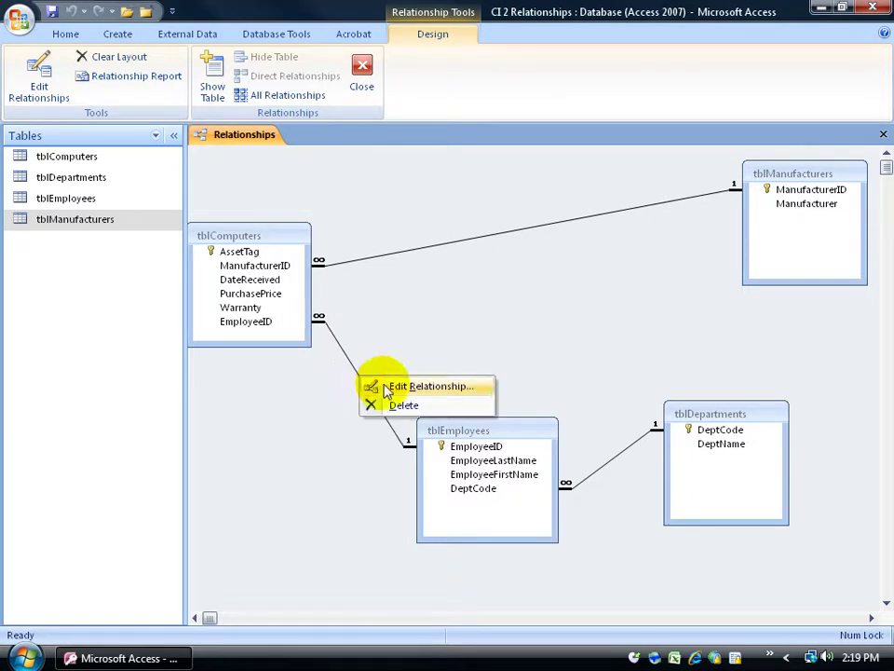
left_click(388, 387)
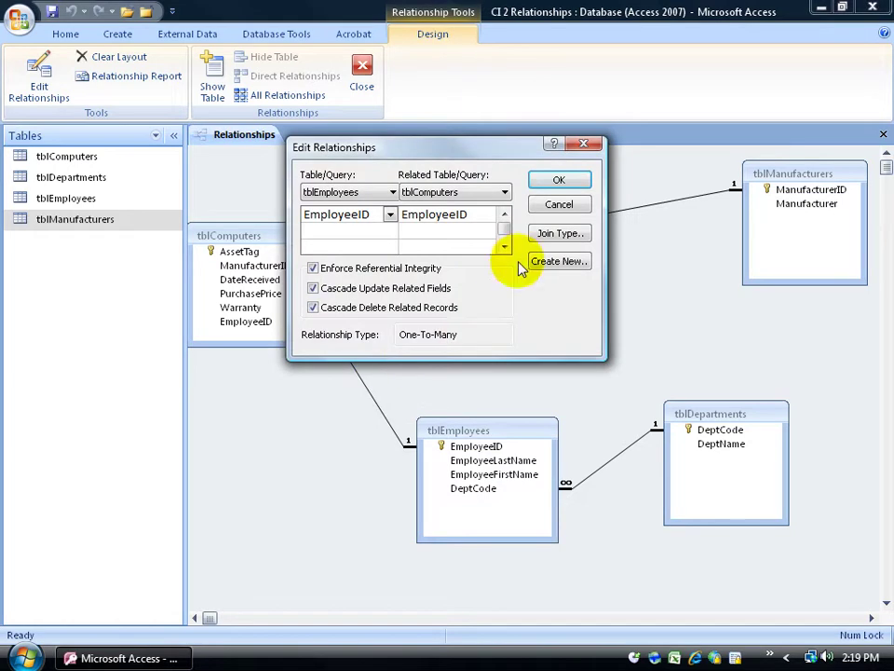
left_click(564, 204)
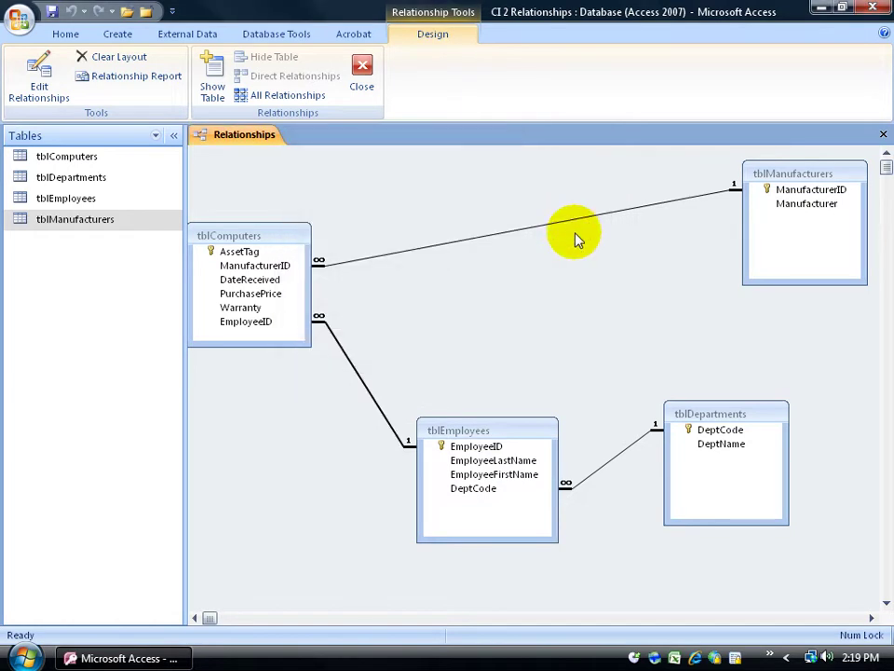
left_click(463, 245)
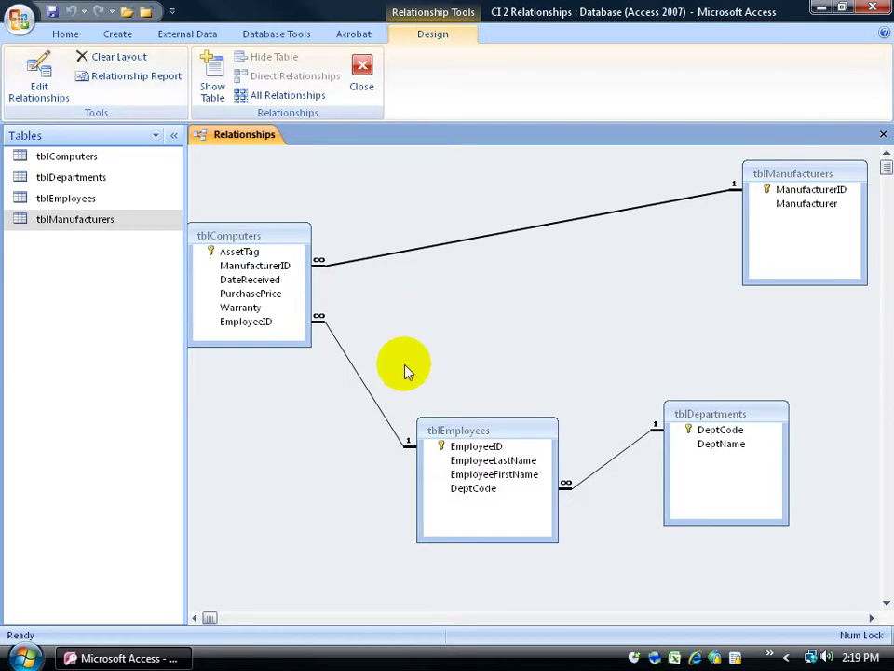
left_click(372, 399)
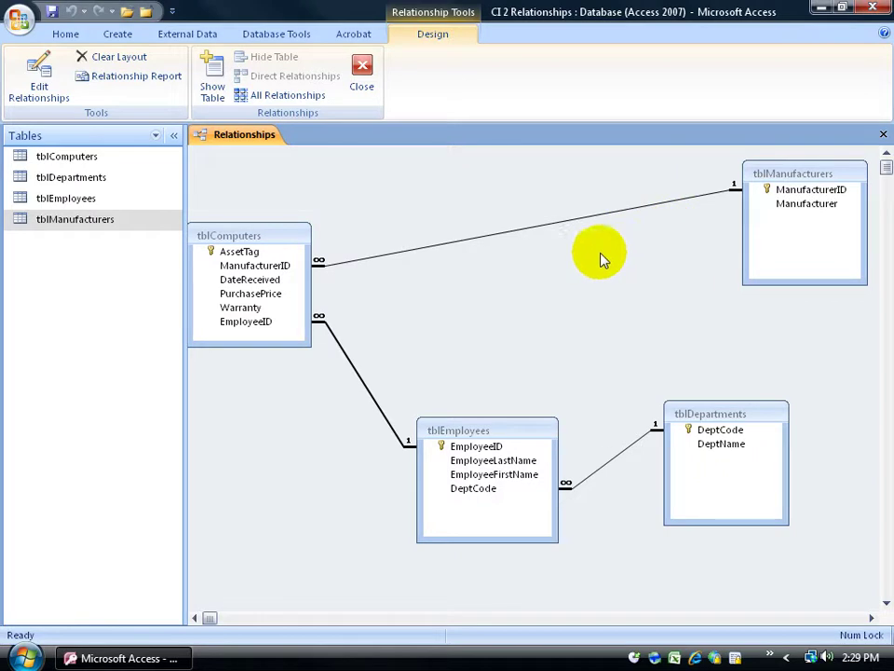
right_click(536, 233)
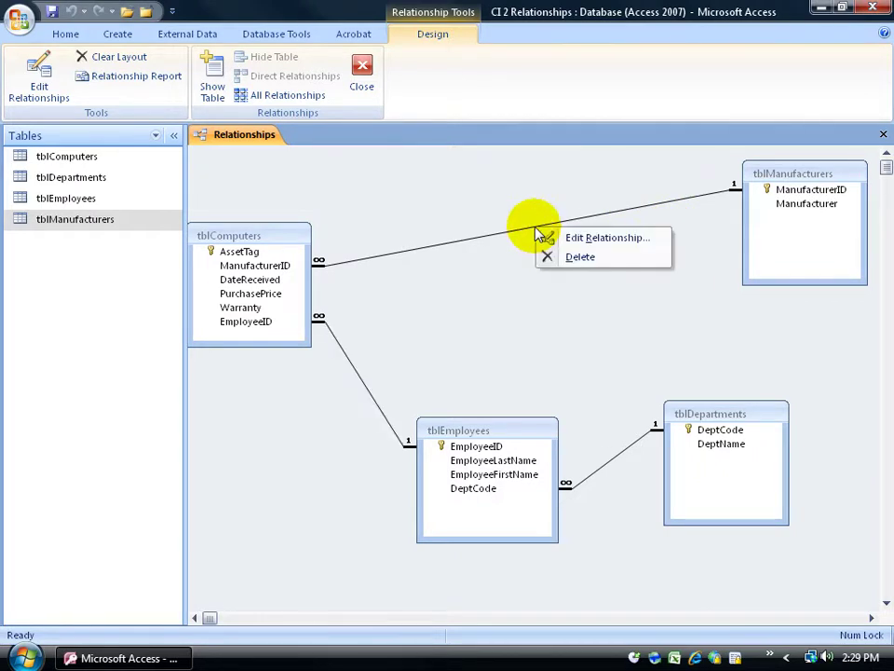
key("Escape")
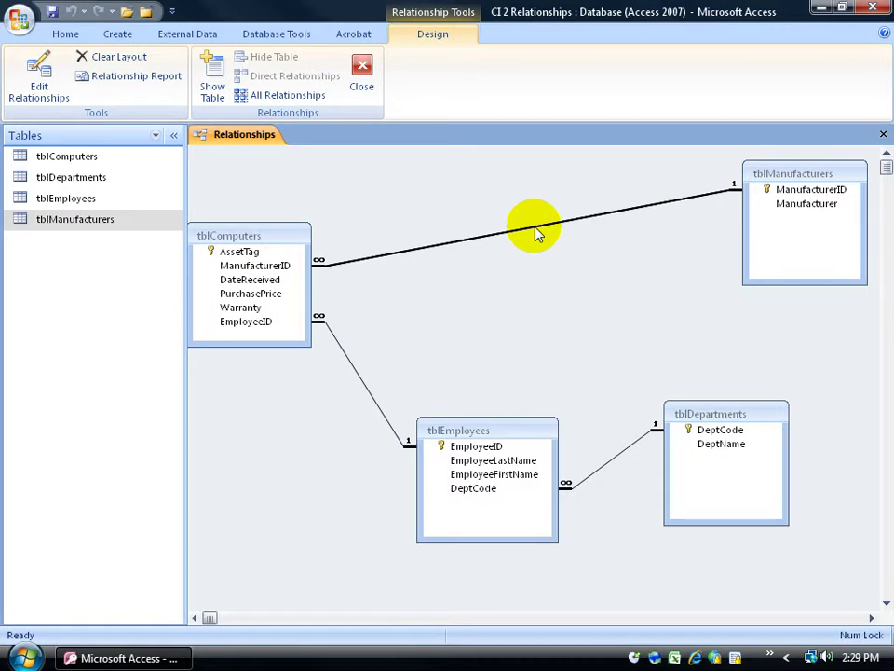
Turn off referential integrity, including its cascade options, for the tblManufacturers–tblComputers relationship and inspect its line and linked field.
right_click(536, 233)
left_click(553, 237)
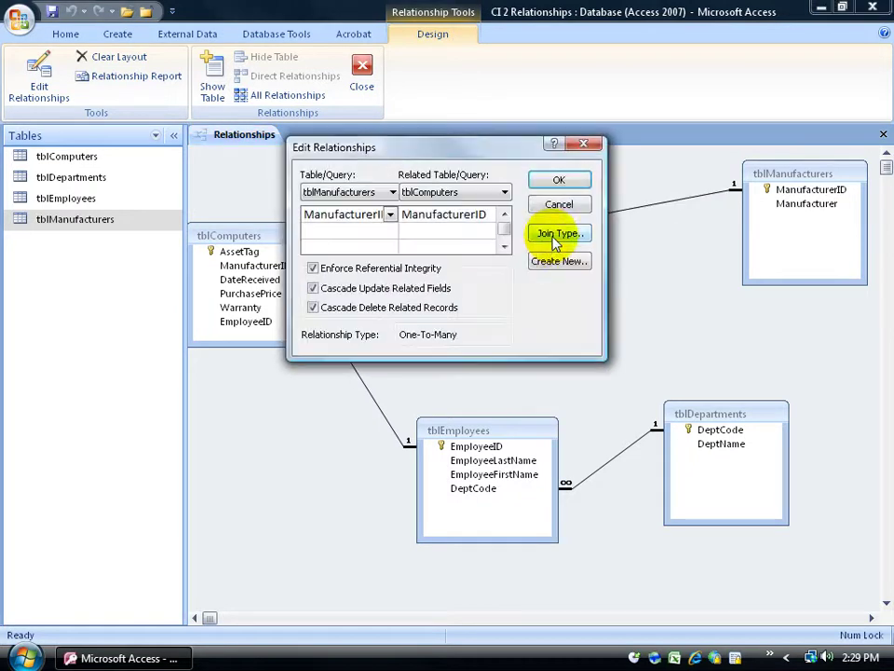
left_click(391, 270)
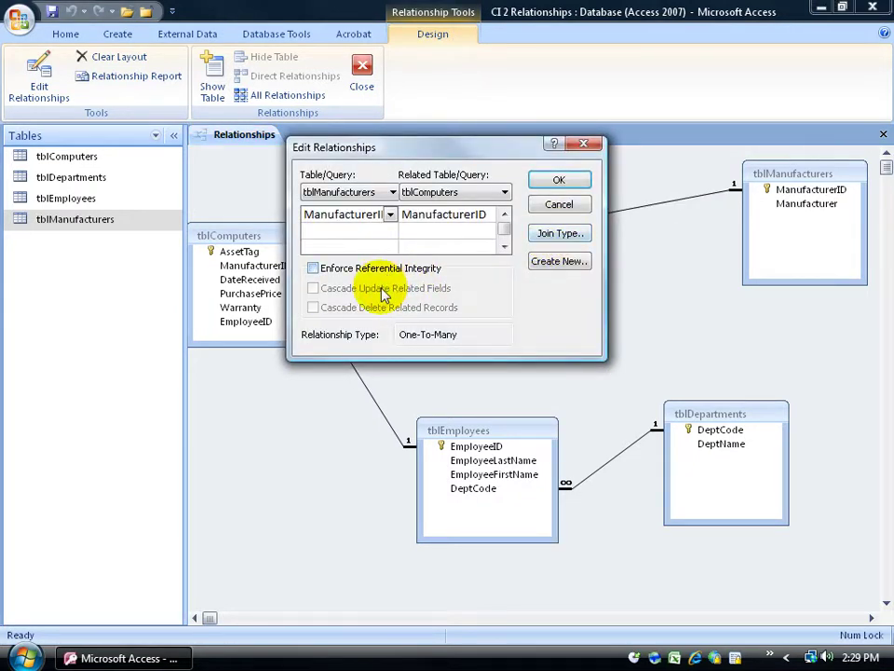
left_click(571, 182)
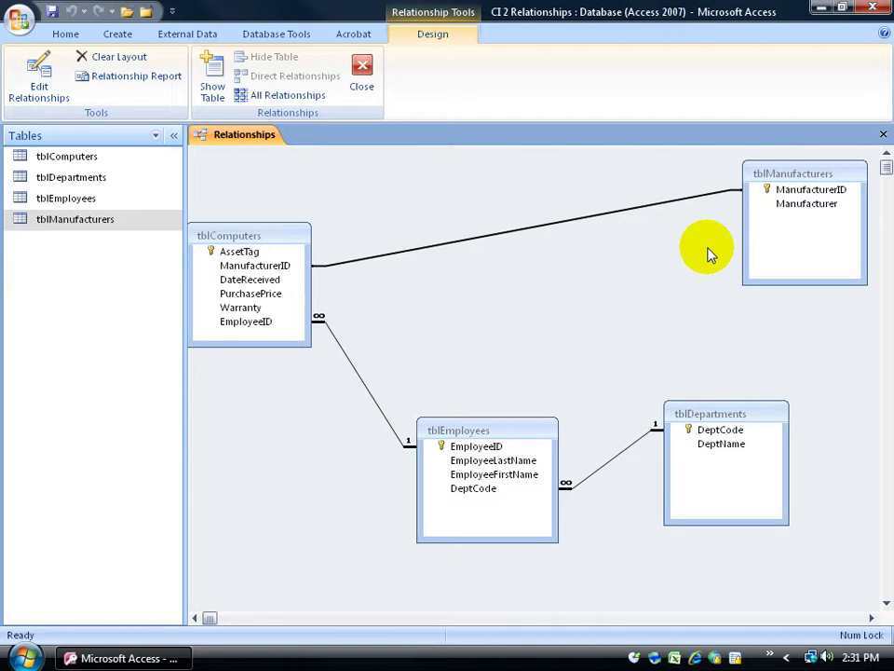
left_click(527, 233)
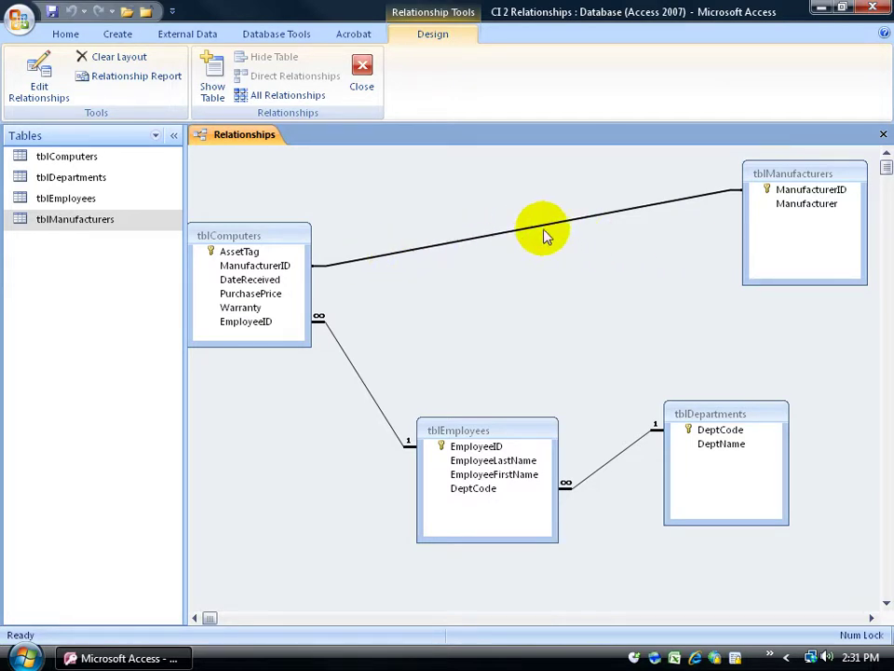
left_click(760, 195)
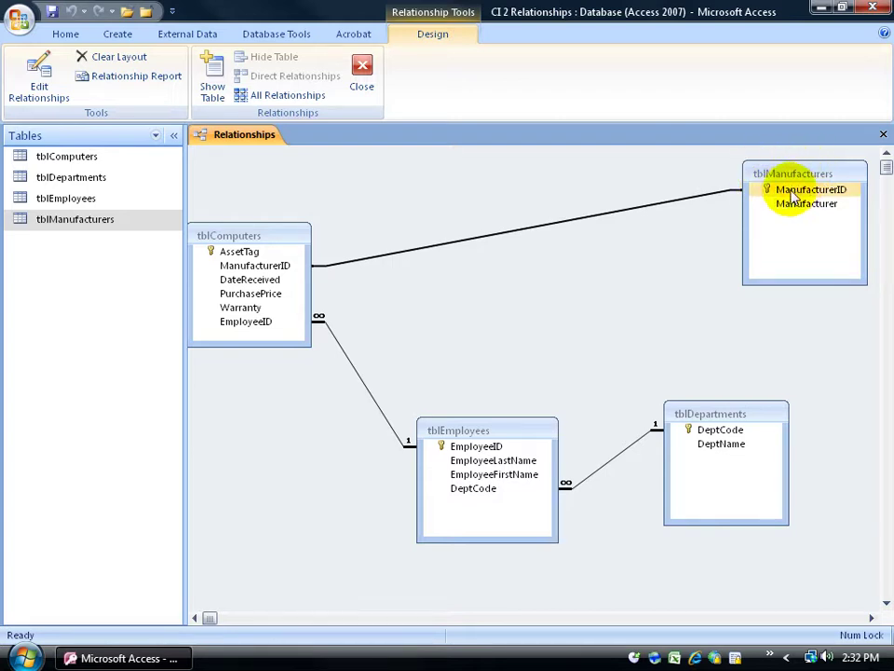
left_click(508, 263)
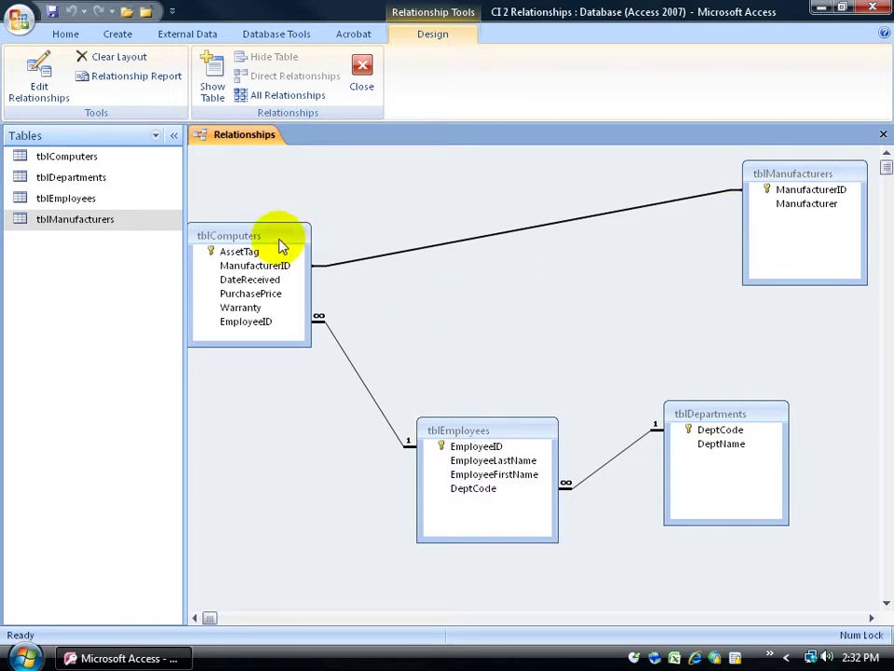
Move tblComputers, tblEmployees and tblDepartments higher and closer together in the relationship diagram.
left_click_drag(249, 238, 294, 180)
left_click_drag(478, 431, 457, 322)
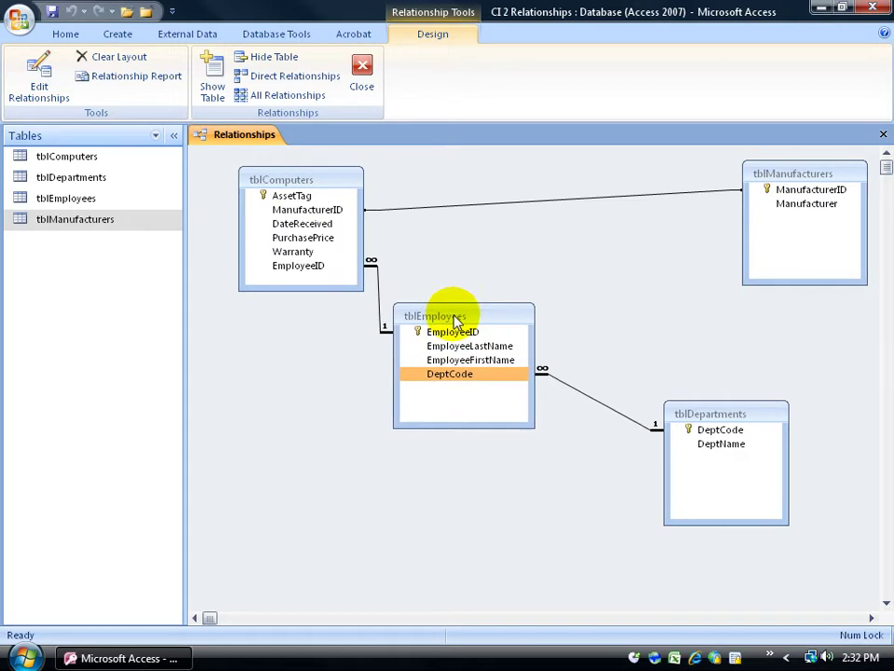
left_click_drag(703, 411, 649, 274)
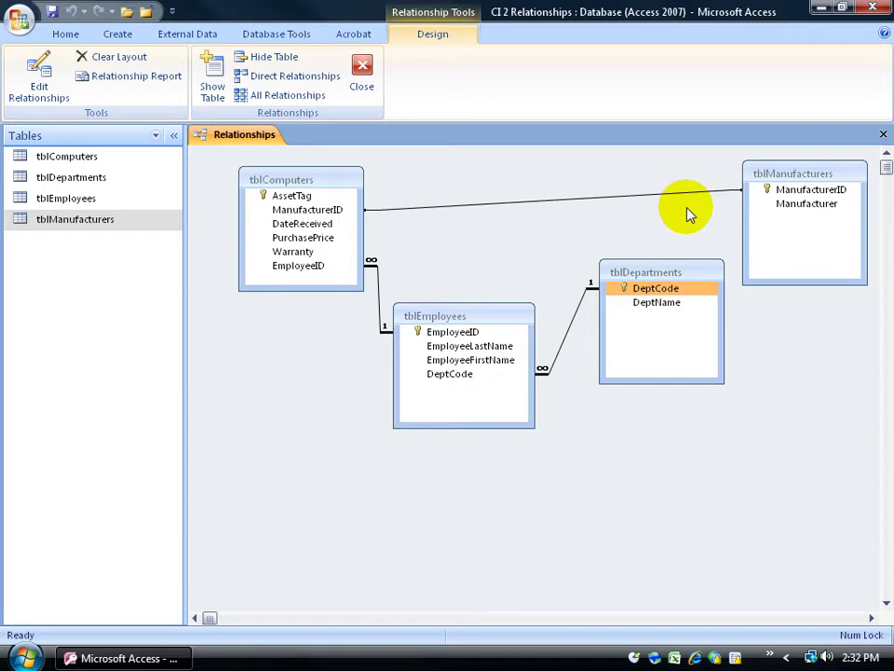
Enforce referential integrity with cascade update and cascade delete on the ManufacturerID relationship between tblManufacturers and tblComputers.
left_click(604, 199)
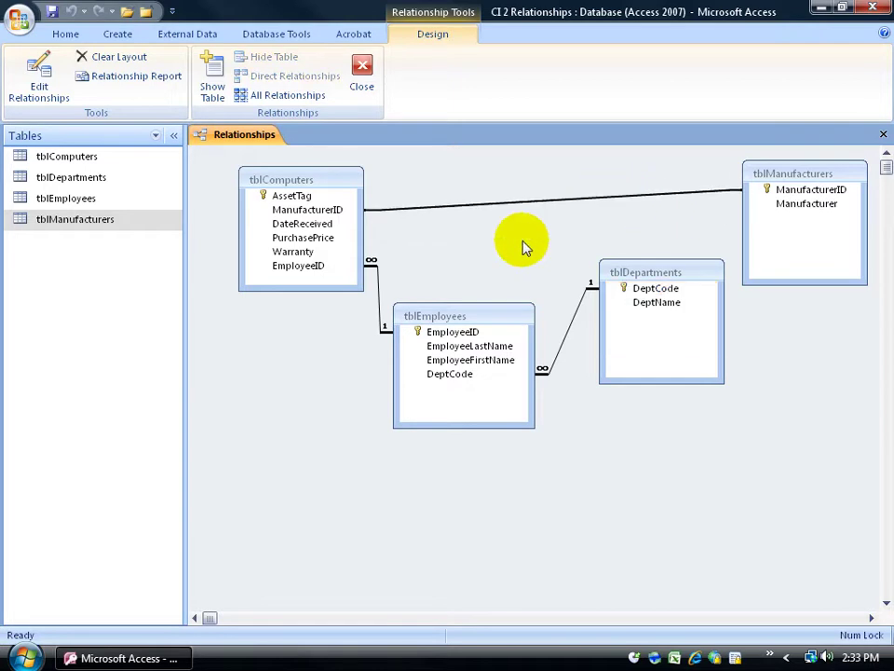
right_click(529, 201)
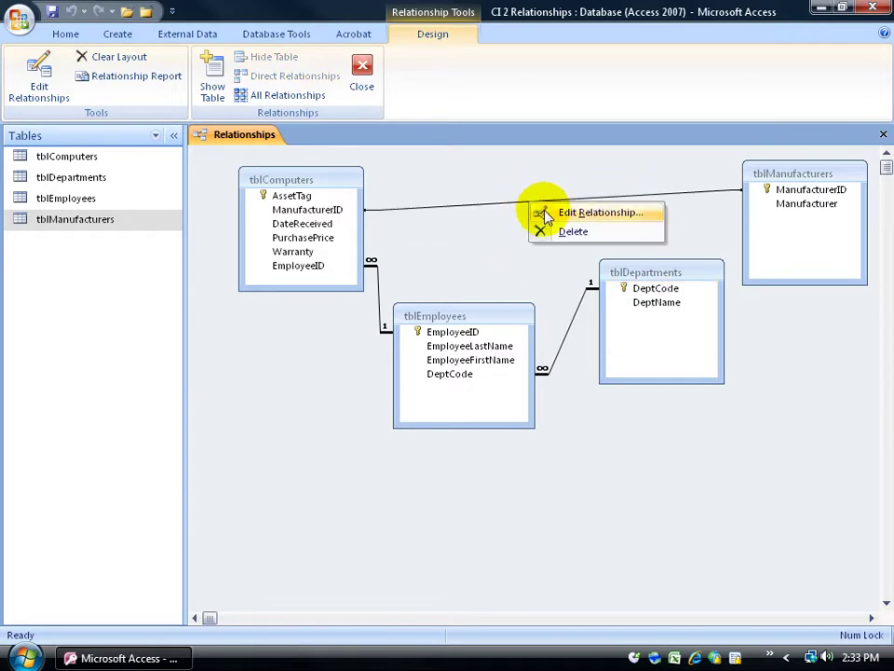
left_click(538, 210)
left_click(369, 266)
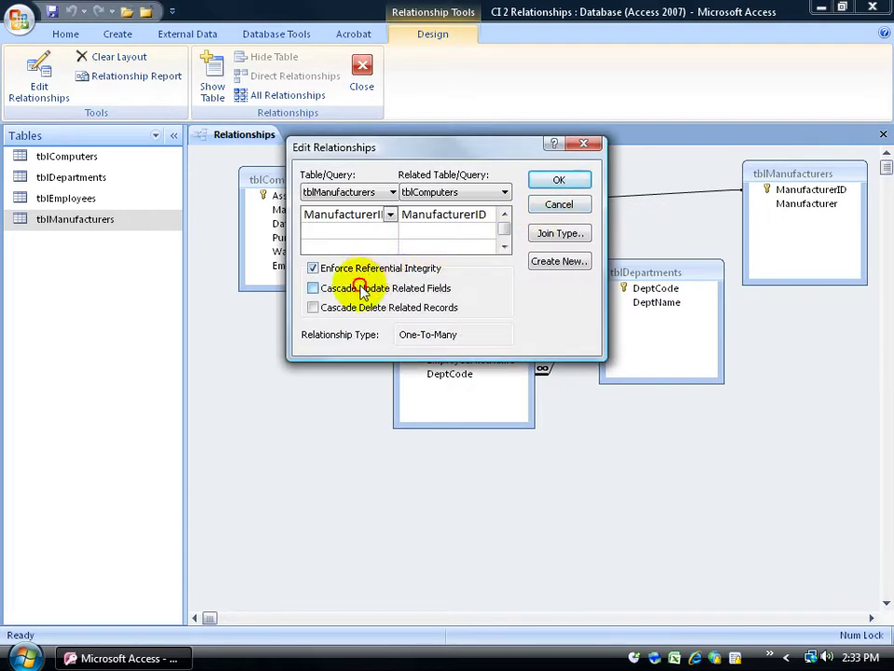
left_click(363, 289)
left_click(350, 309)
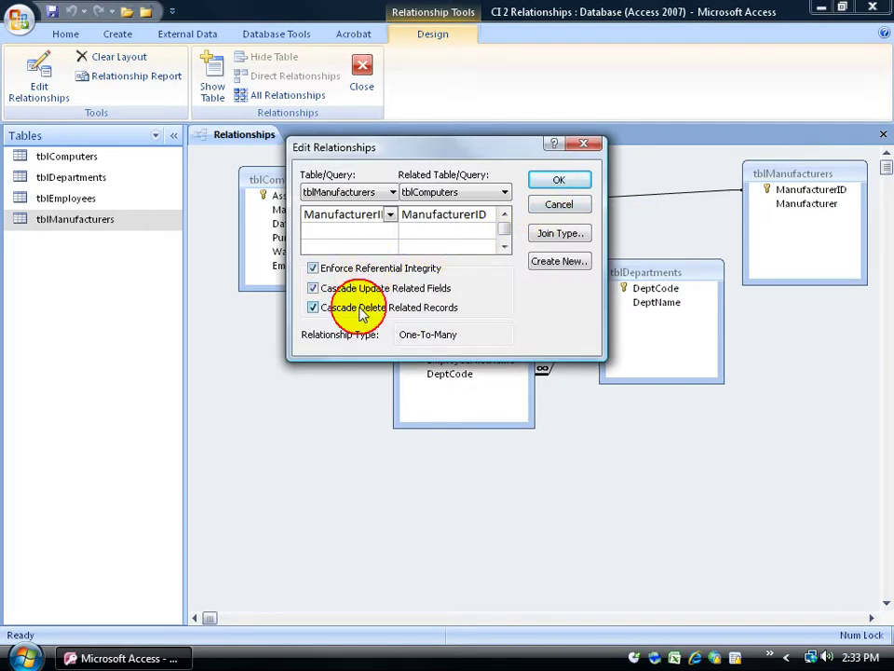
left_click(555, 181)
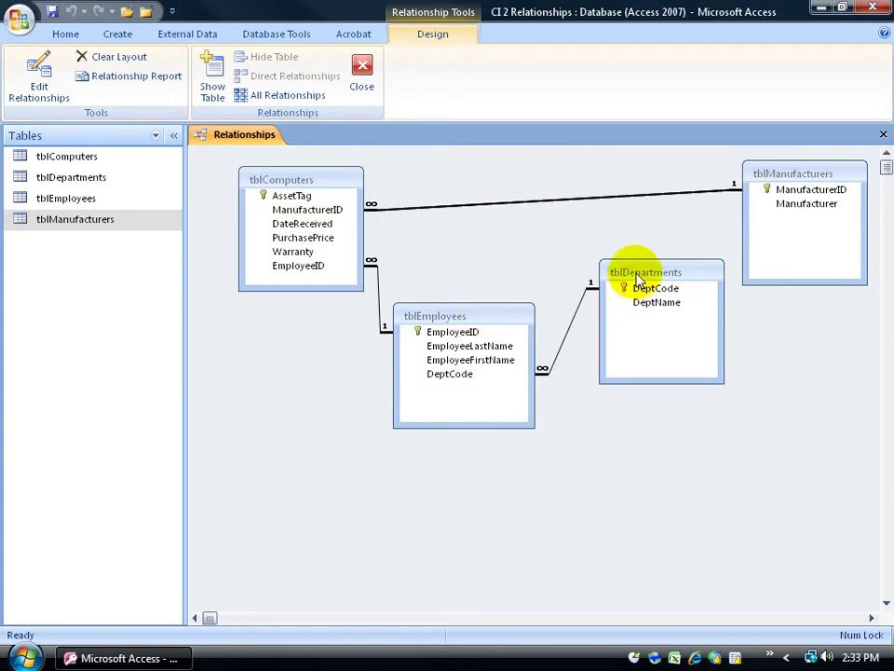
Rearrange the diagram without overlaps, placing tblEmployees below and between tblComputers and tblDepartments.
left_click_drag(633, 273, 477, 160)
left_click_drag(328, 182, 593, 274)
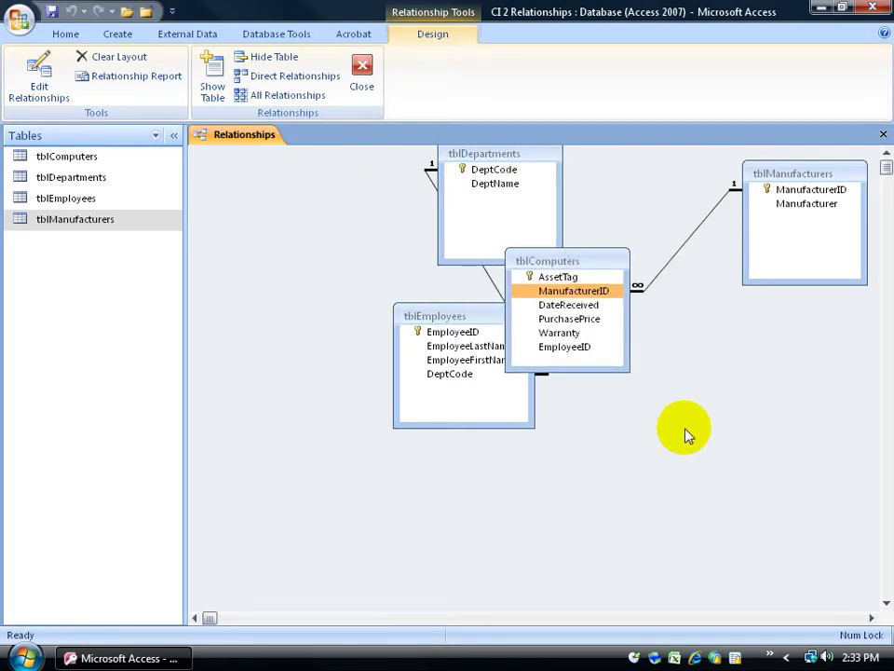
left_click_drag(588, 270, 295, 225)
left_click_drag(492, 300, 463, 363)
left_click_drag(499, 156, 594, 281)
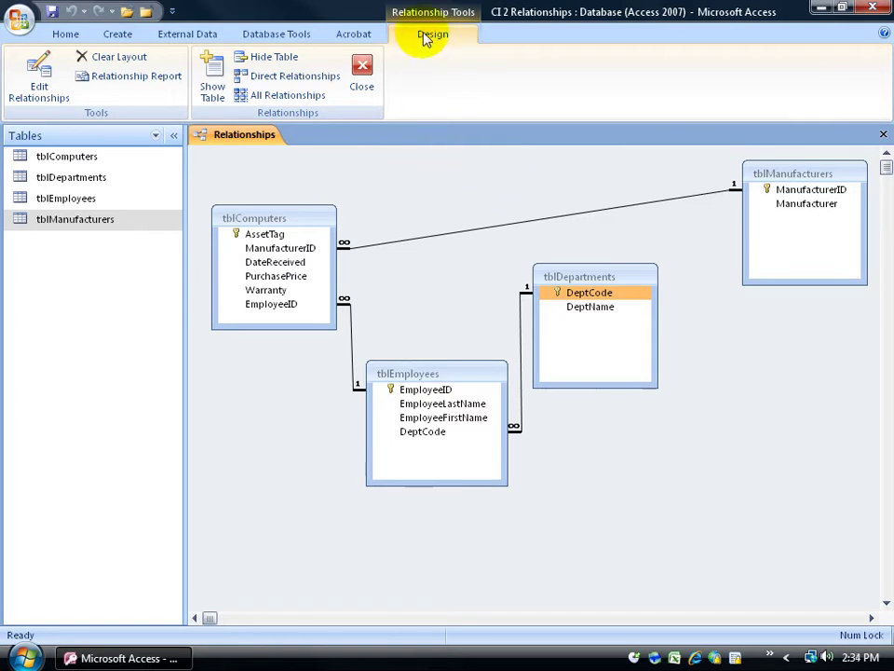
Preview the printable relationship report and close it without saving the report.
left_click(113, 78)
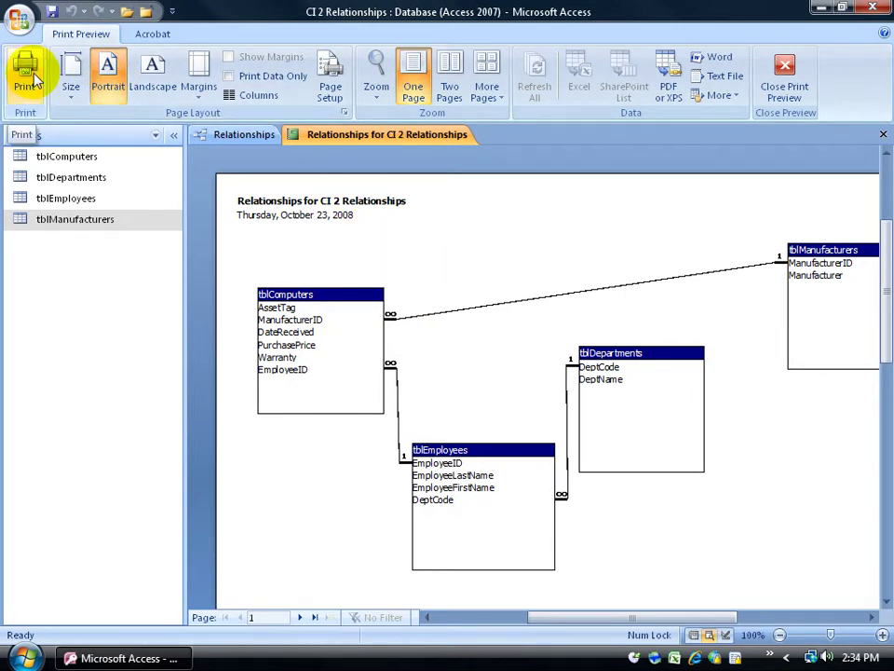
left_click(881, 135)
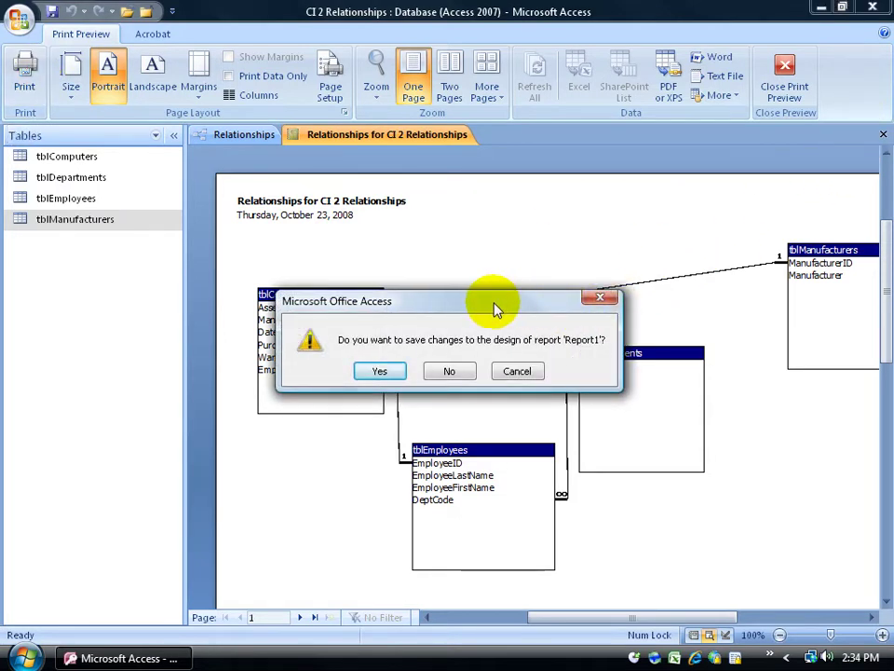
left_click(451, 371)
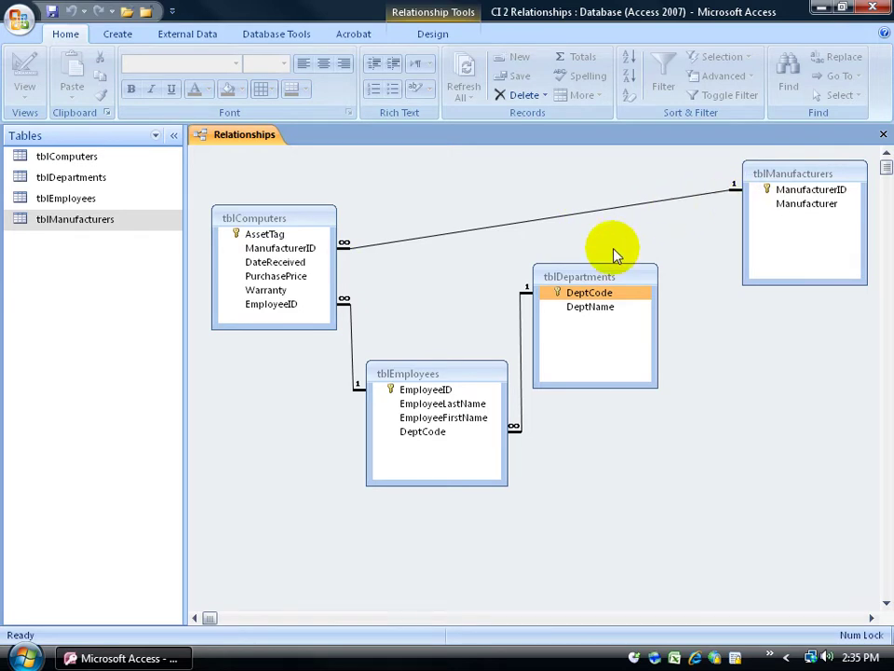
Shift tblDepartments slightly upward and close the relationship diagram, saving its layout changes.
mouse_move(606, 277)
left_mouse_down()
mouse_move(643, 281)
mouse_move(611, 269)
left_mouse_up()
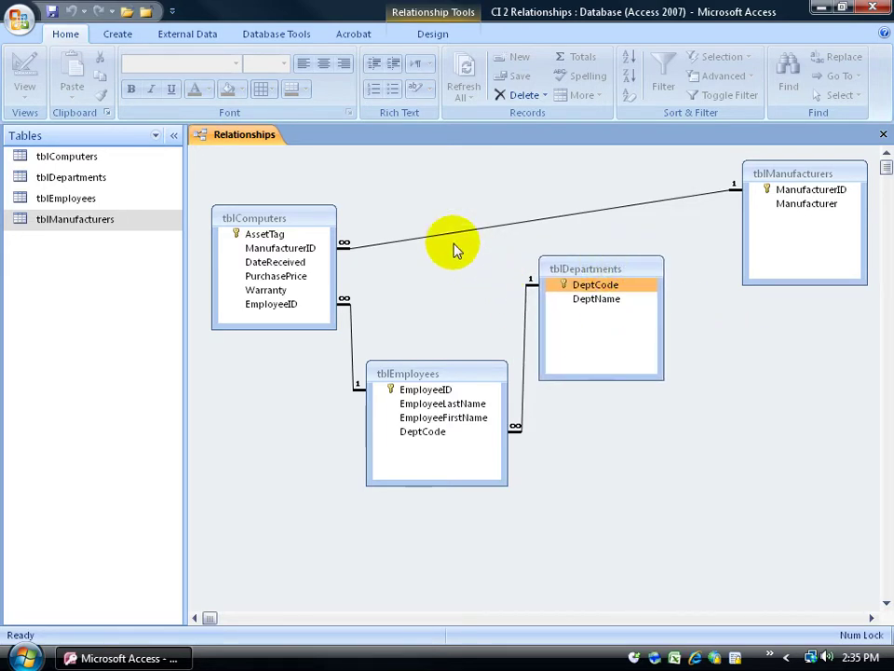
left_click(883, 134)
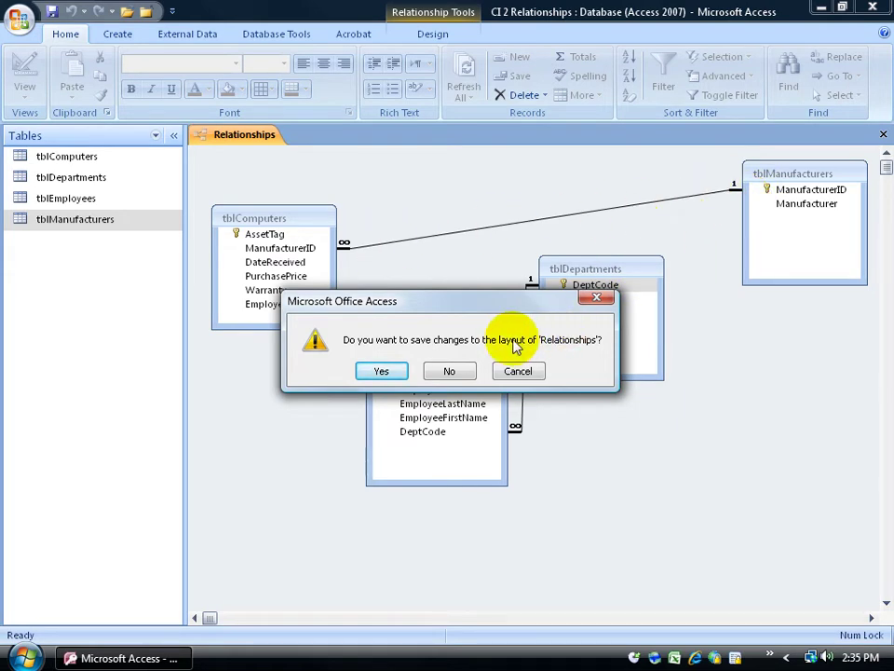
left_click(389, 374)
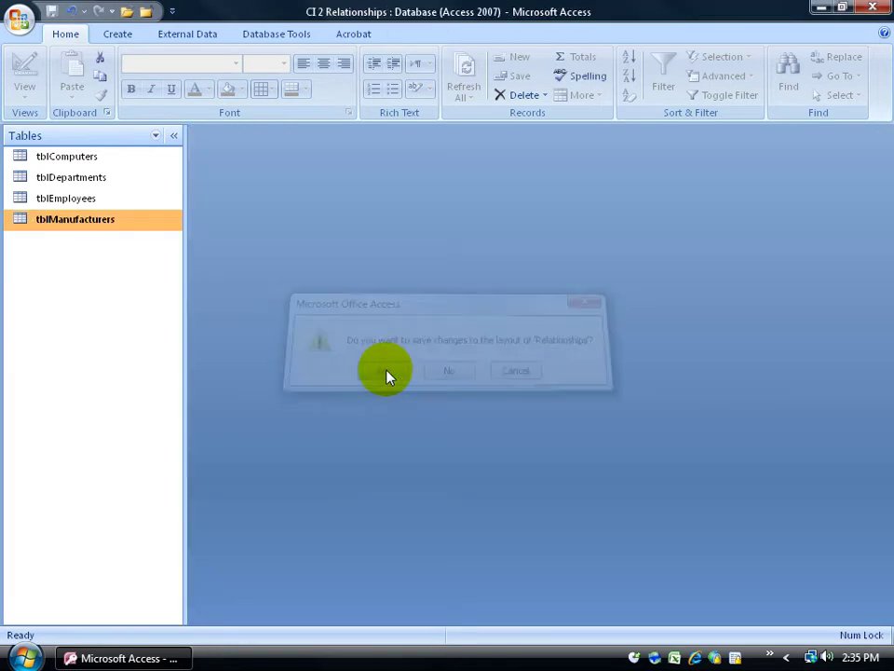
Reopen the relationship diagram to check its saved layout.
left_click(267, 35)
left_click(263, 67)
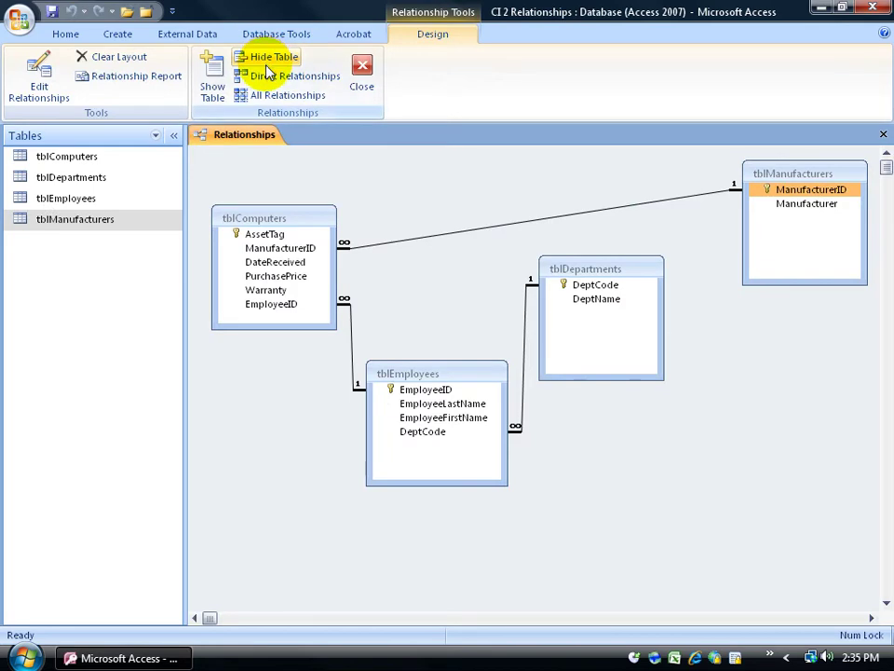